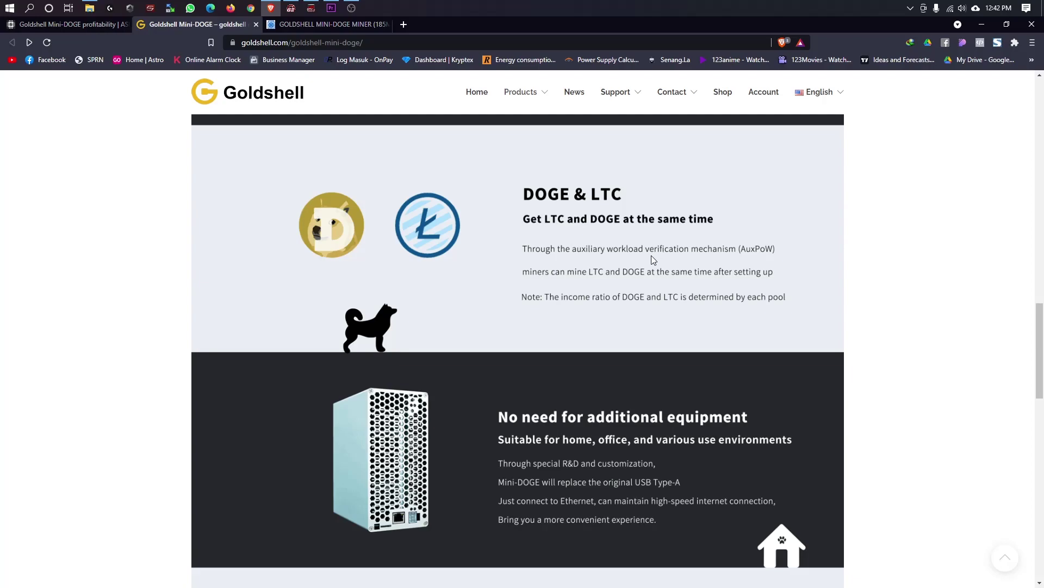
- Read through the Goldshell Mini-DOGE product page, from the DOGE & LTC section down to the Basic parameters
left_click_drag(1038, 329, 1043, 377)
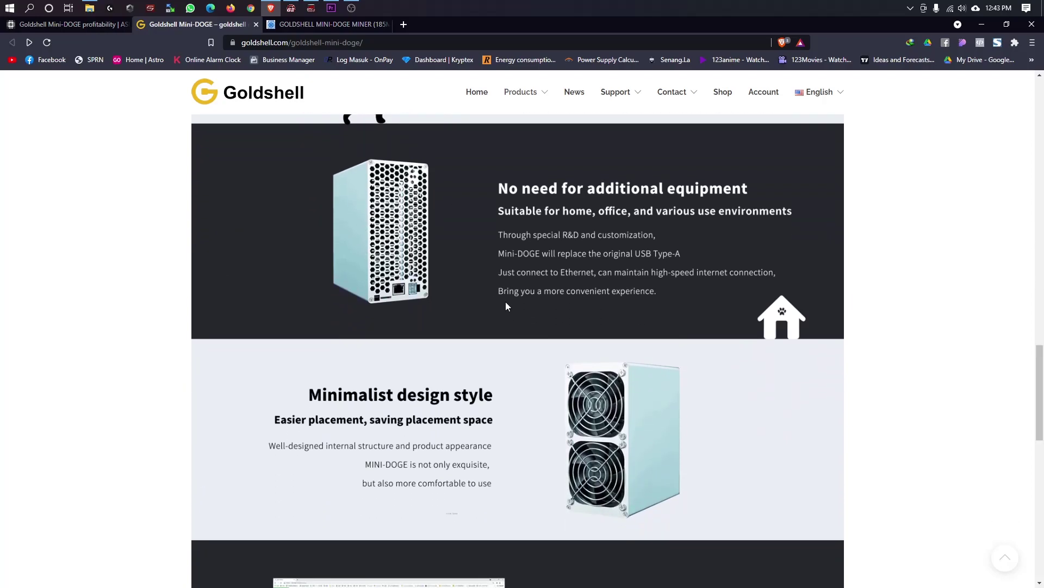
scroll(799, 368, "down", 1)
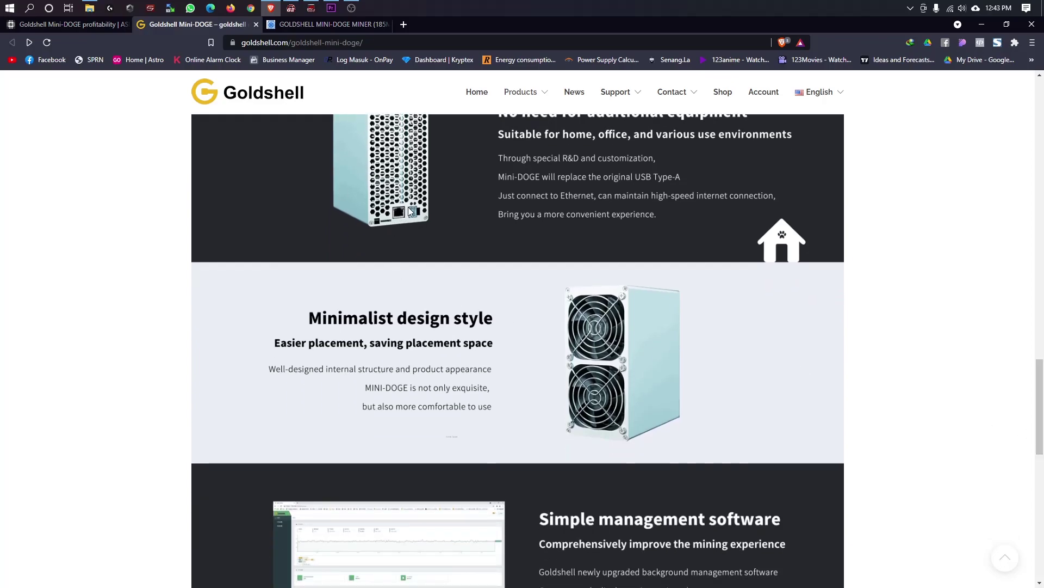
scroll(1042, 391, "down", 2)
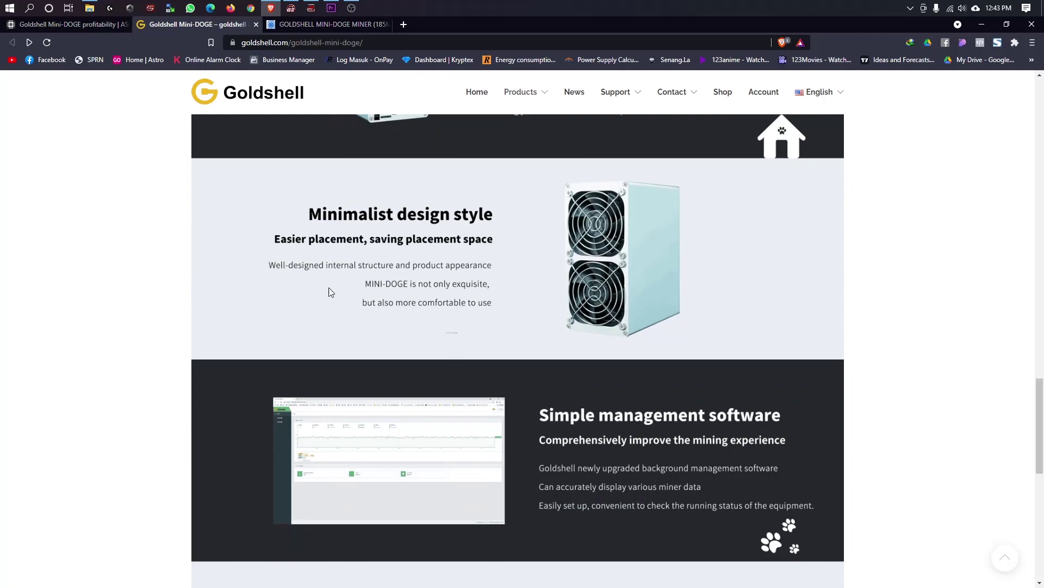
scroll(1036, 420, "down", 2)
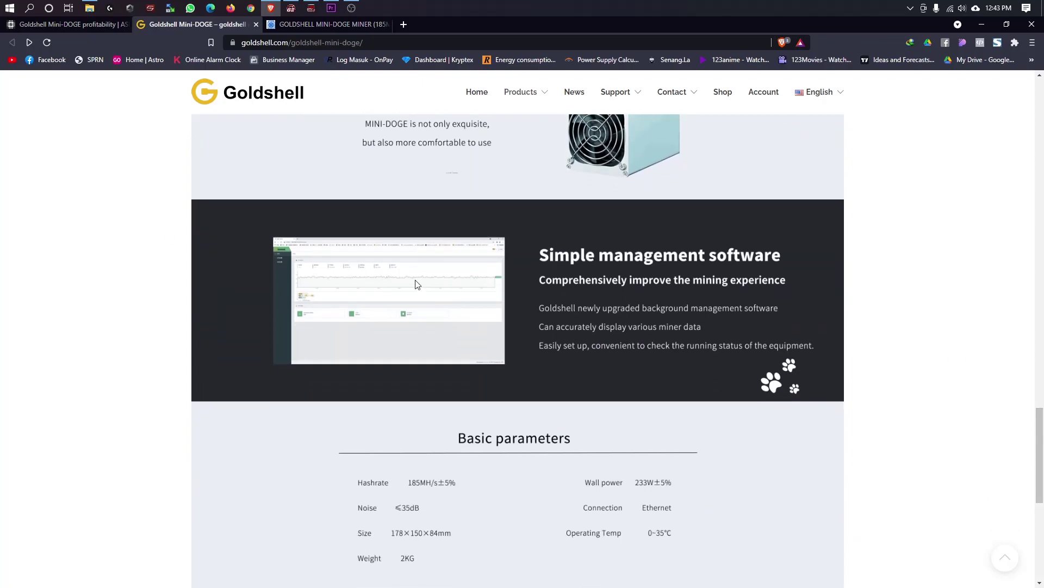
scroll(1038, 409, "down", 1)
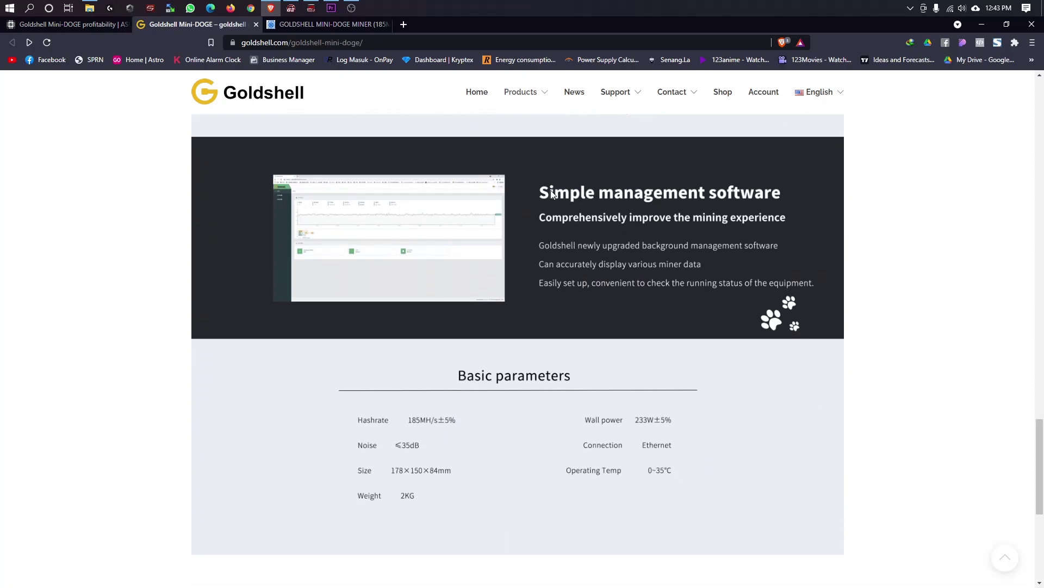
scroll(1042, 458, "down", 4)
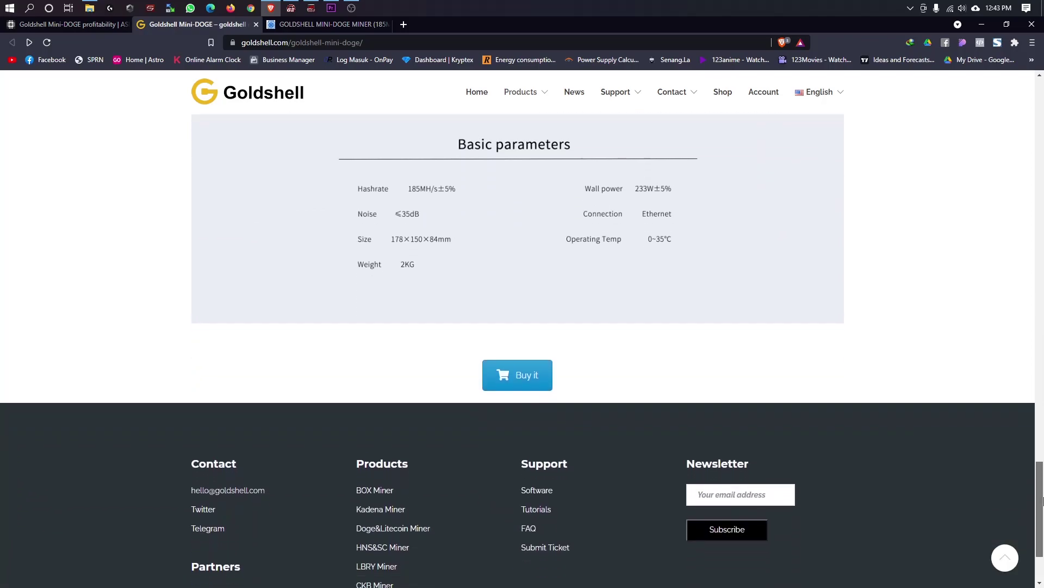
scroll(1042, 488, "up", 10)
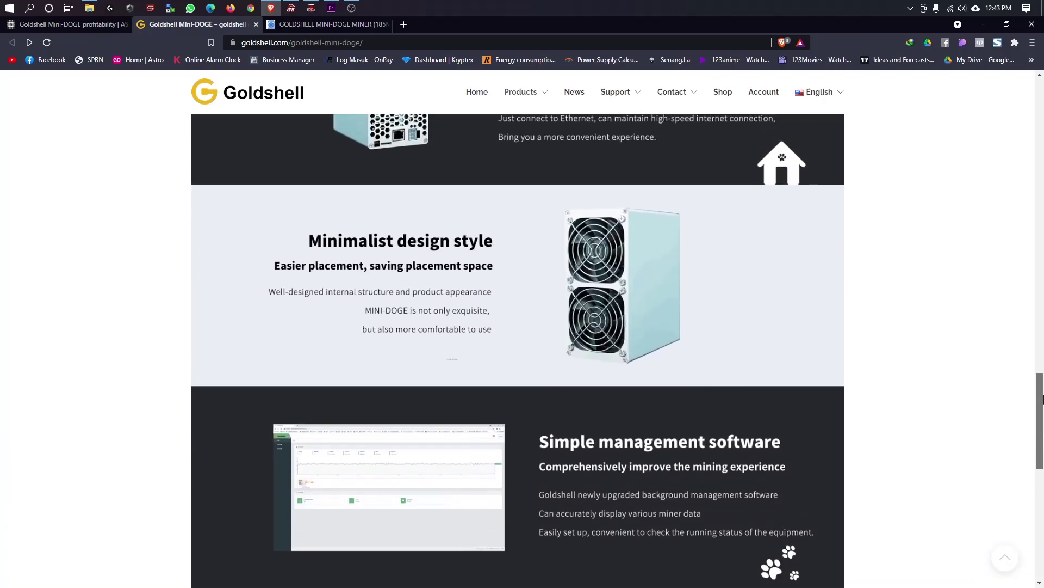
- Review the ASIC Marketplace listing for the Goldshell Mini-DOGE miner, including its shipping, warranty and customs details
left_click(315, 25)
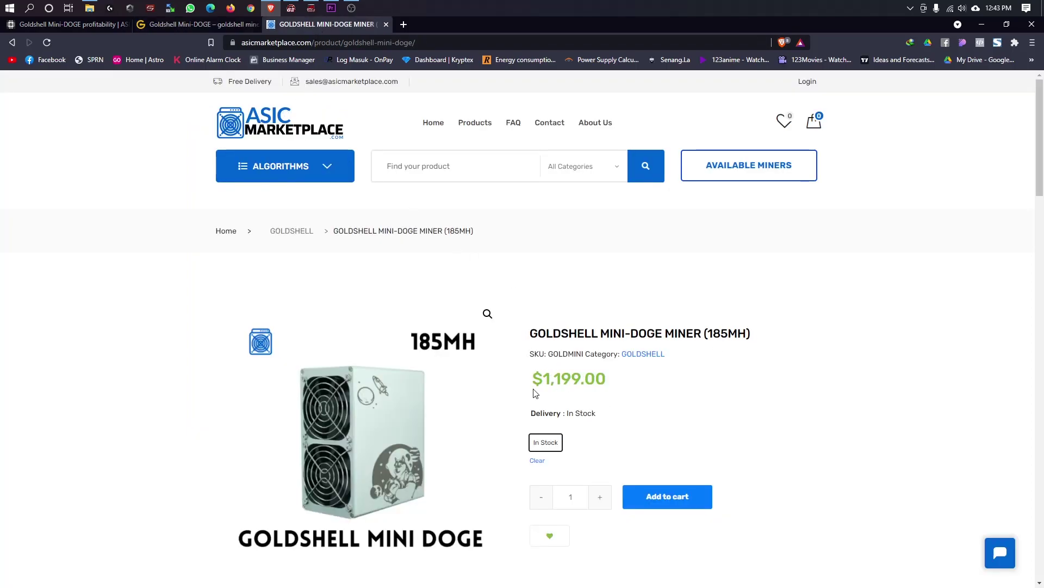
left_click_drag(1041, 175, 1043, 317)
scroll(456, 395, "down", 6)
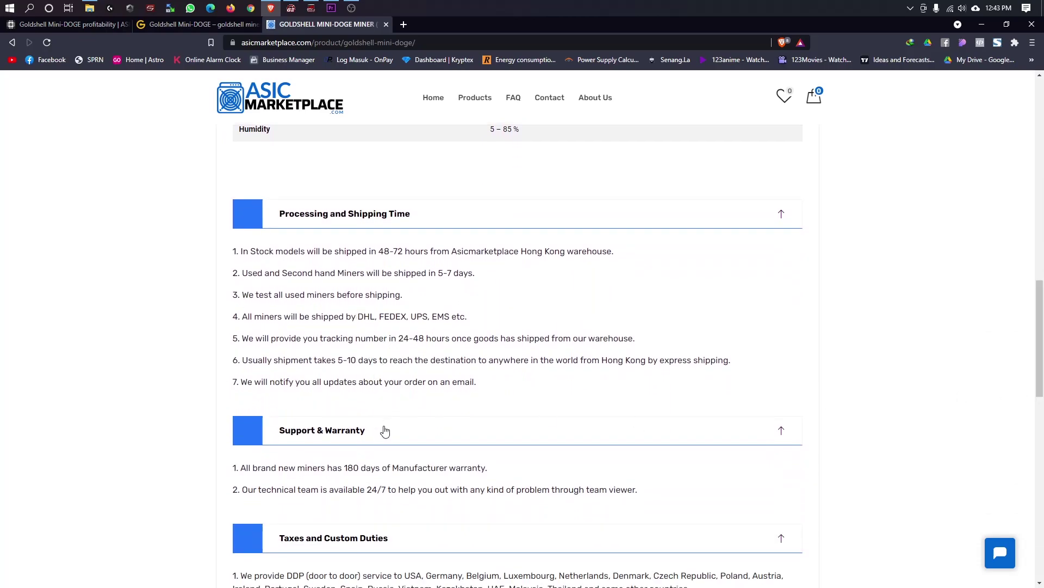
left_click_drag(1042, 354, 1043, 532)
left_click(991, 489)
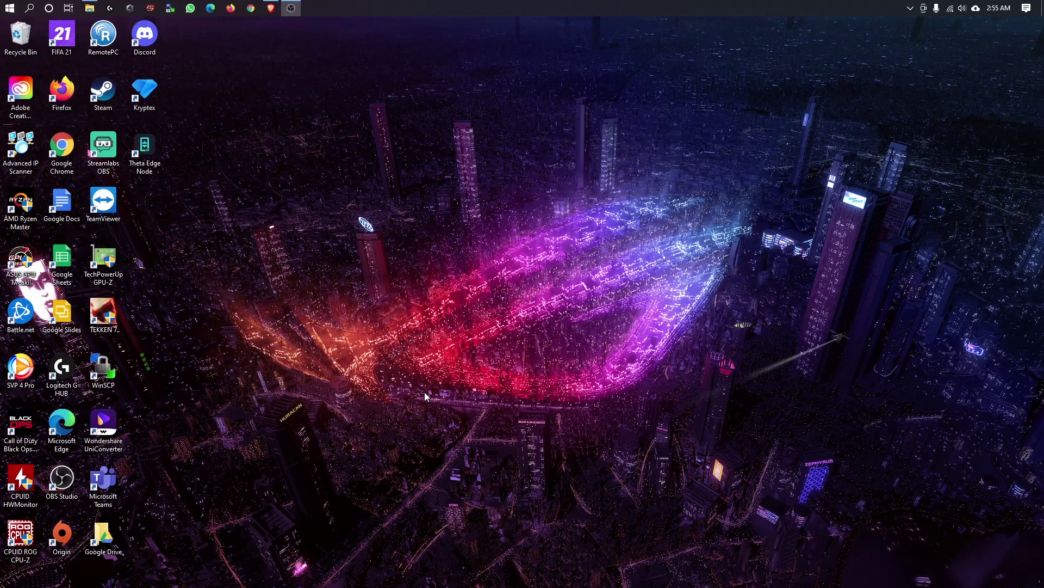
- Switch to Advanced IP Scanner and scan the network range 192.168.0.1-254
left_click(270, 7)
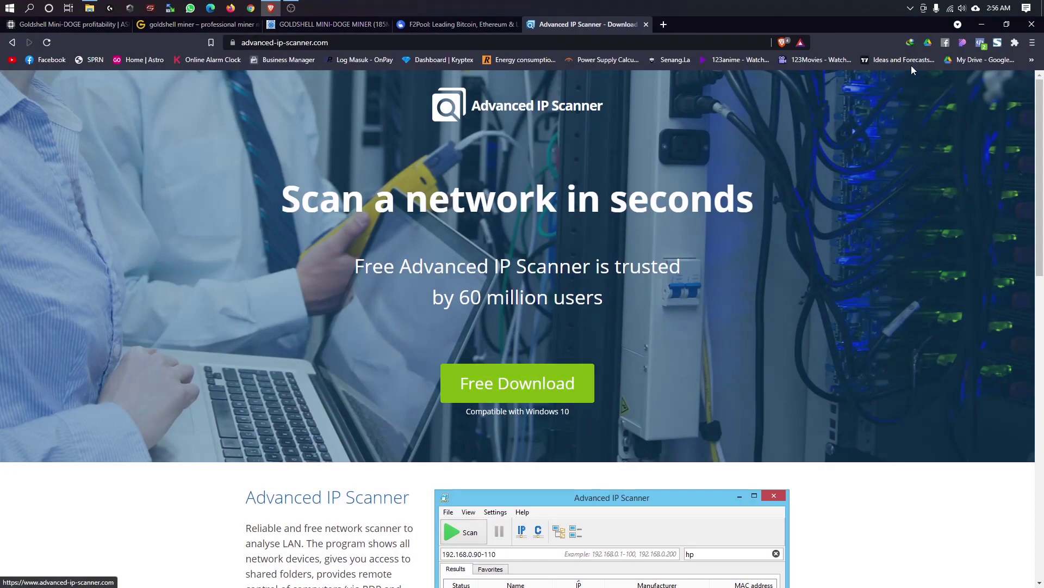
left_click(982, 25)
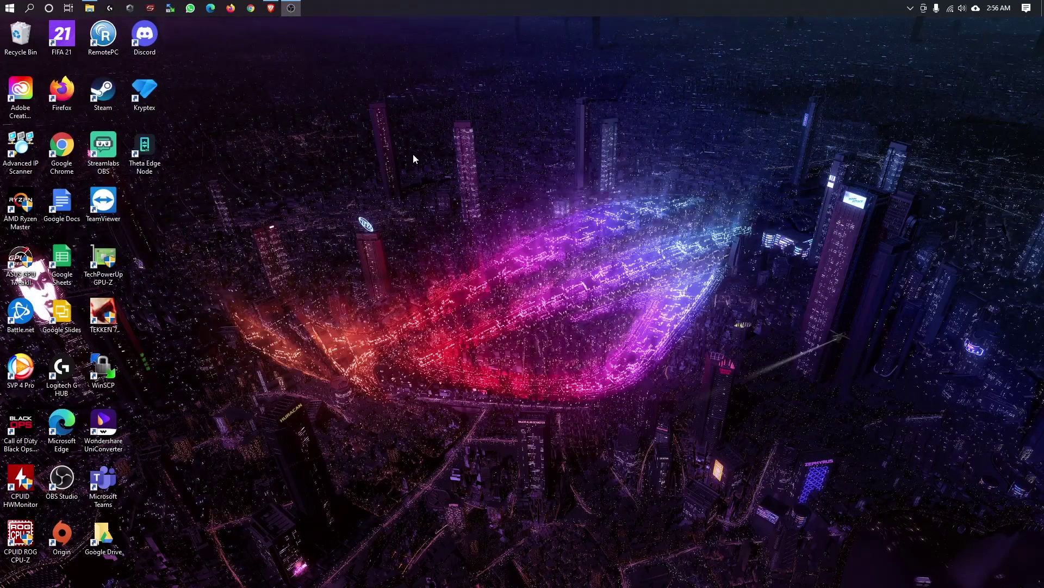
left_click(30, 147)
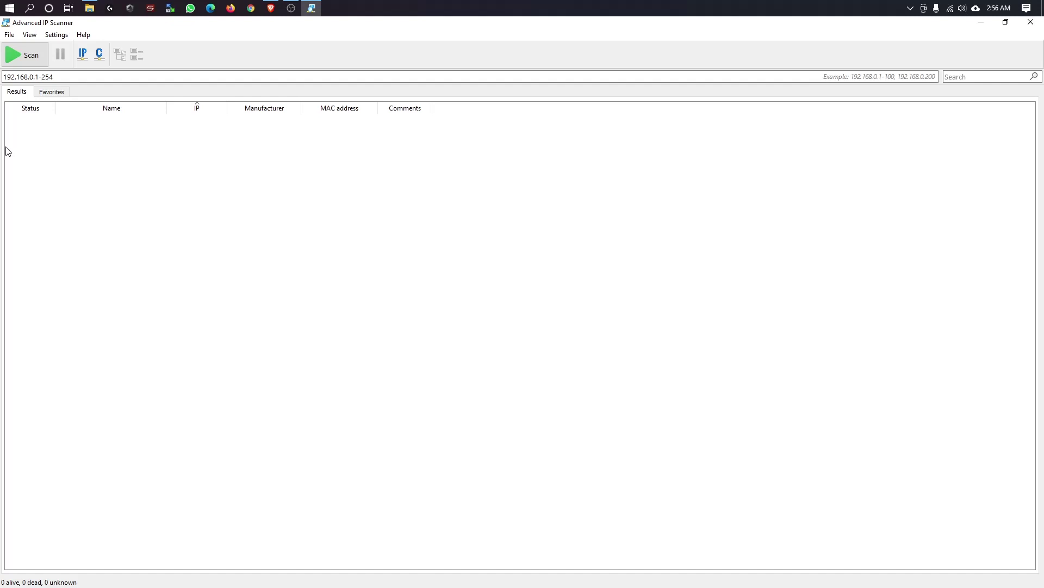
left_click(31, 63)
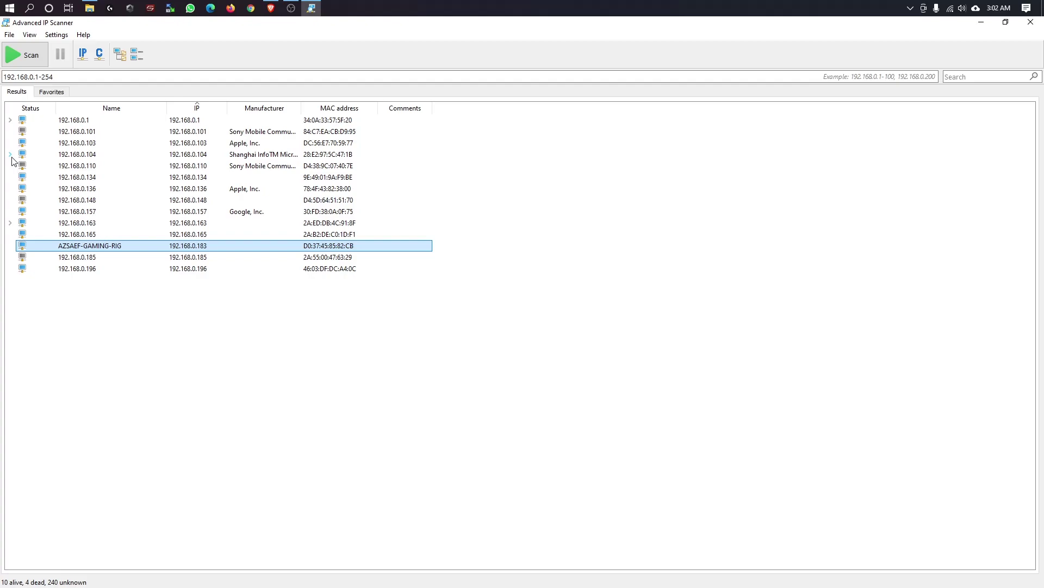
- Examine the scan results for hosts 192.168.0.104, 192.168.0.163 and 192.168.0.1, including the web service listed under 192.168.0.1
left_click(250, 155)
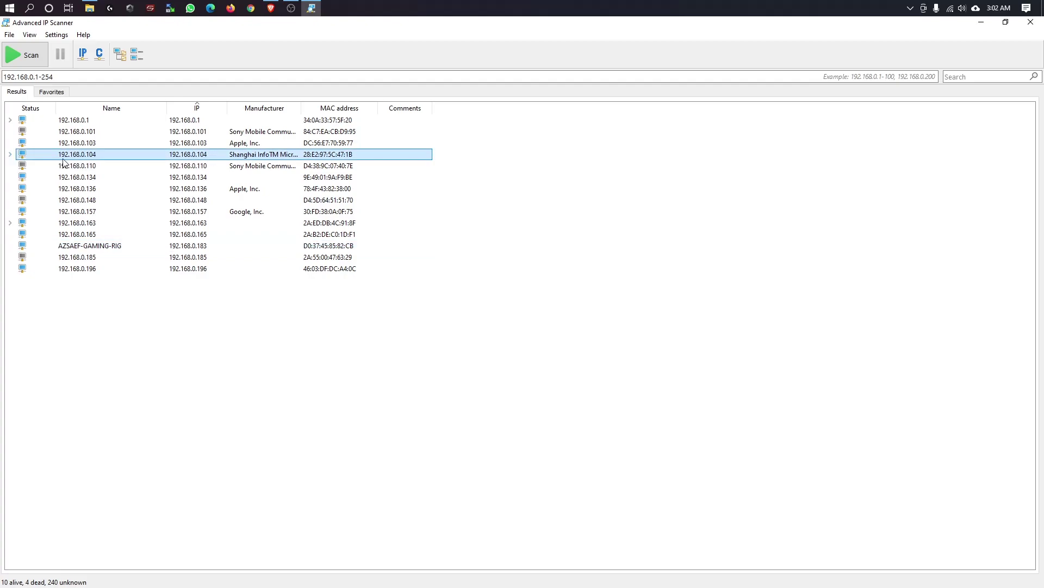
left_click(31, 218)
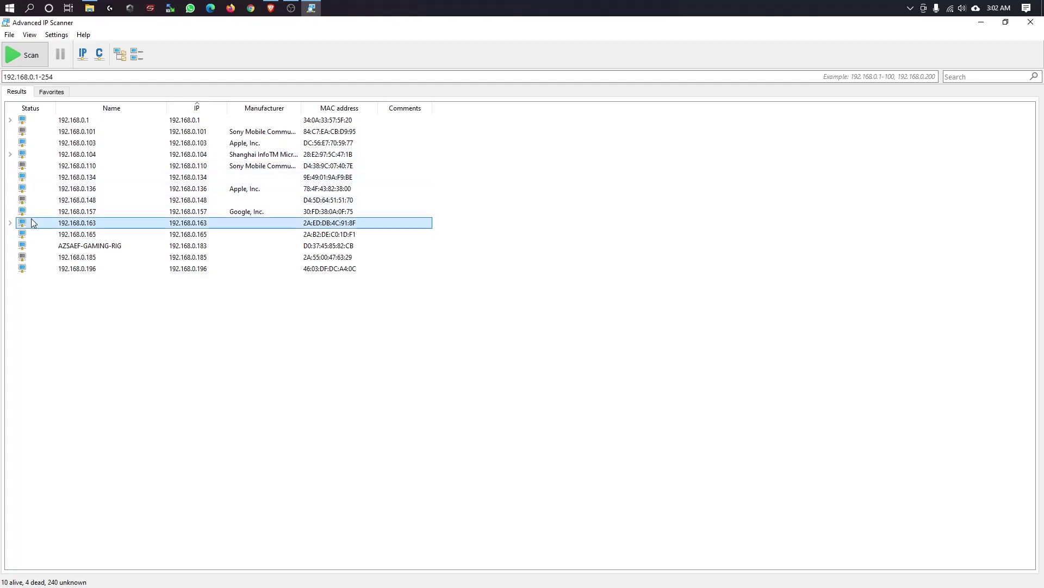
left_click(29, 157)
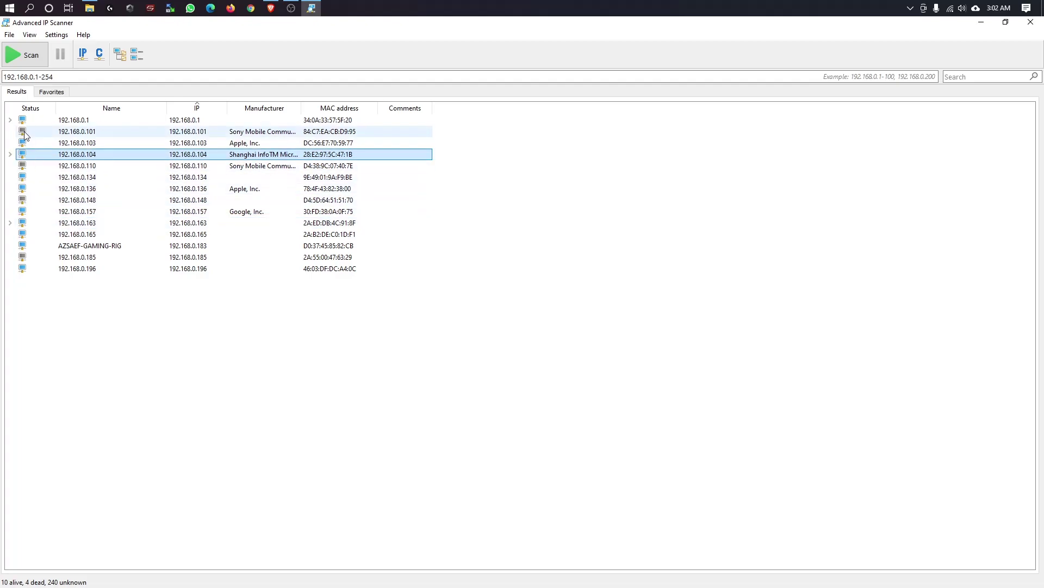
left_click(37, 121)
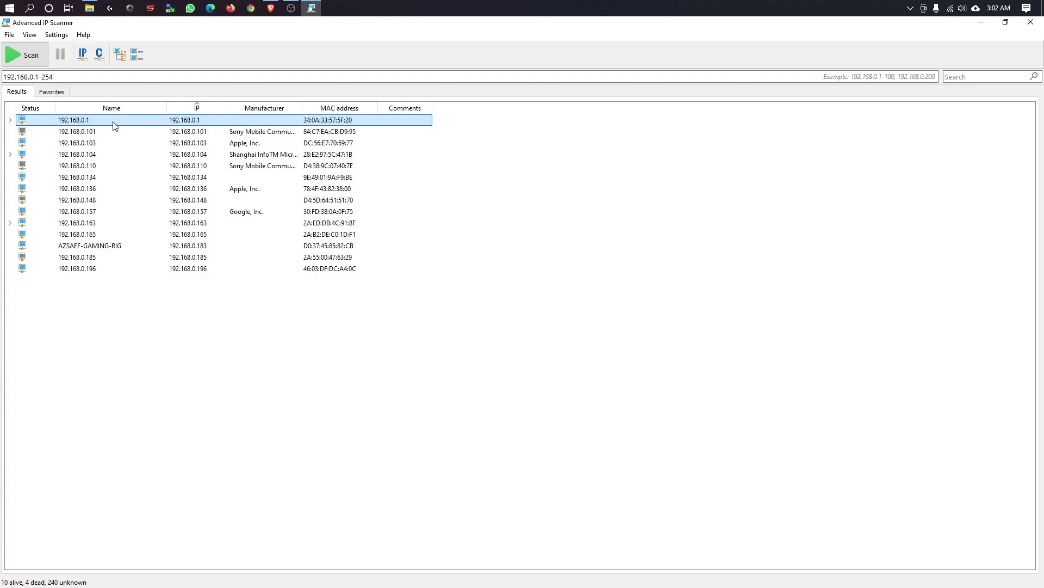
left_click(10, 120)
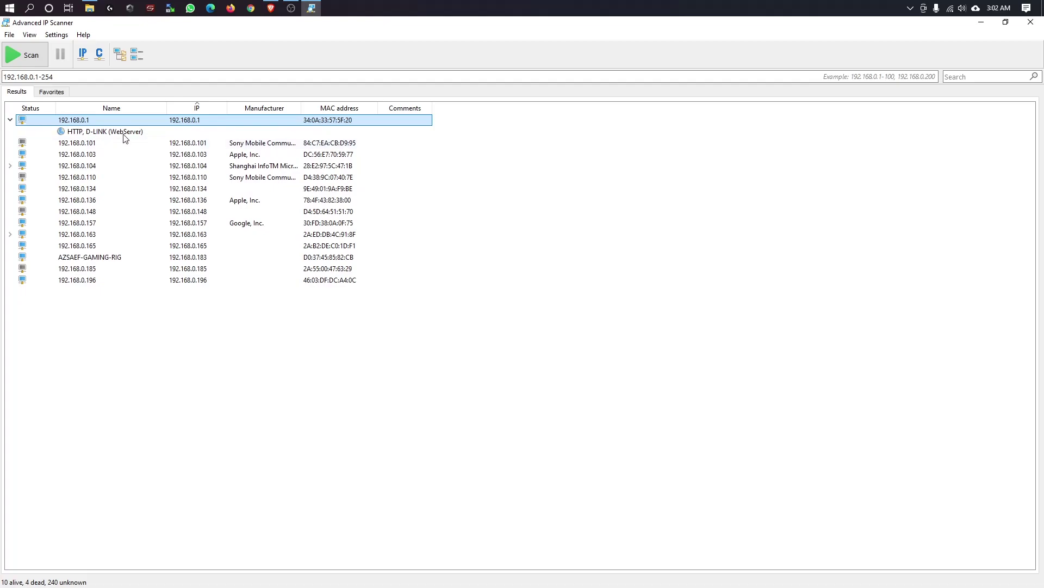
left_click(10, 120)
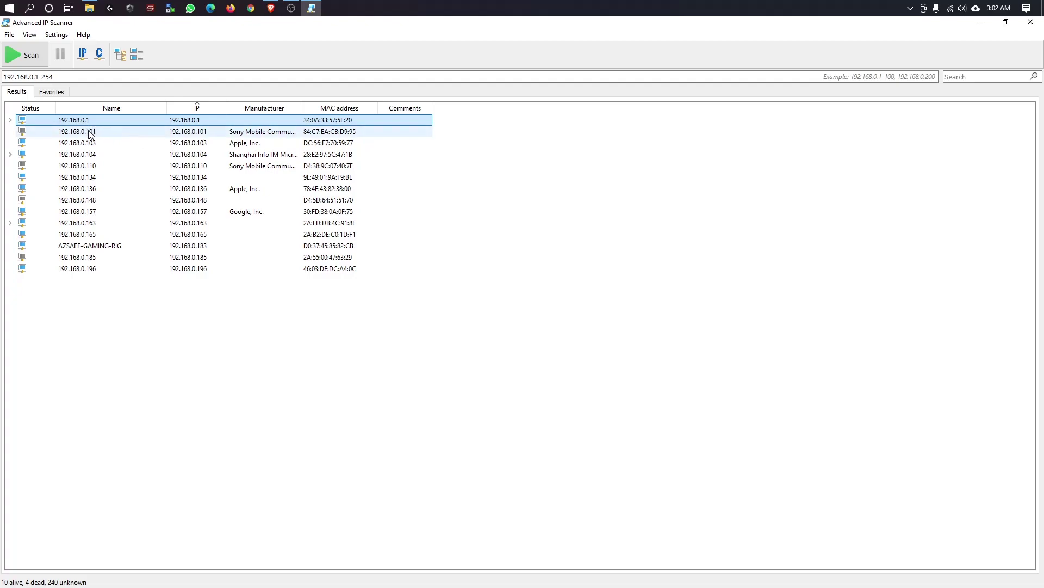
left_click(62, 158)
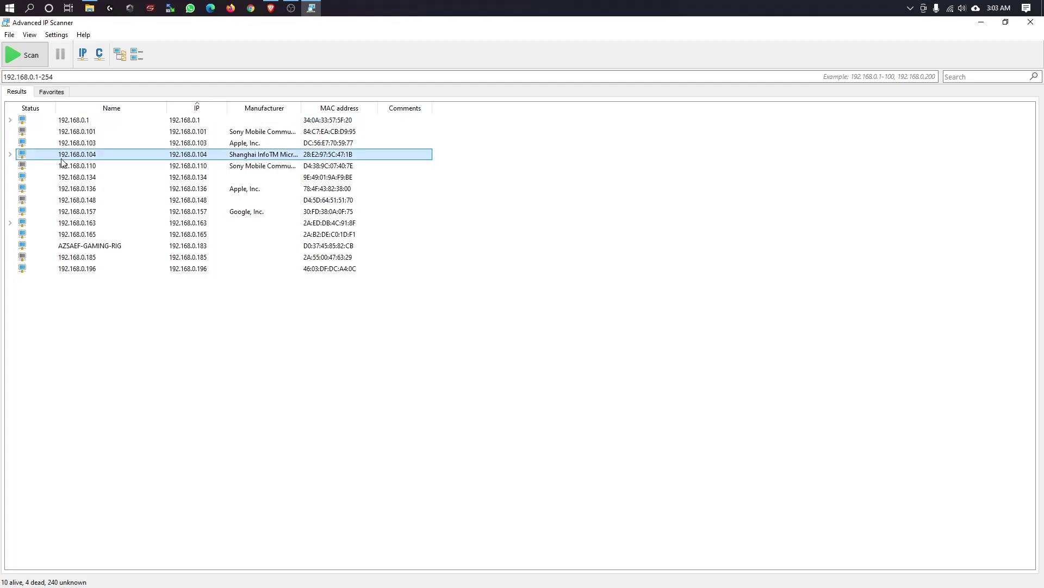
- Open the HTTP web interfaces of hosts 192.168.0.104 and 192.168.0.163 from the scan results
left_click(10, 155)
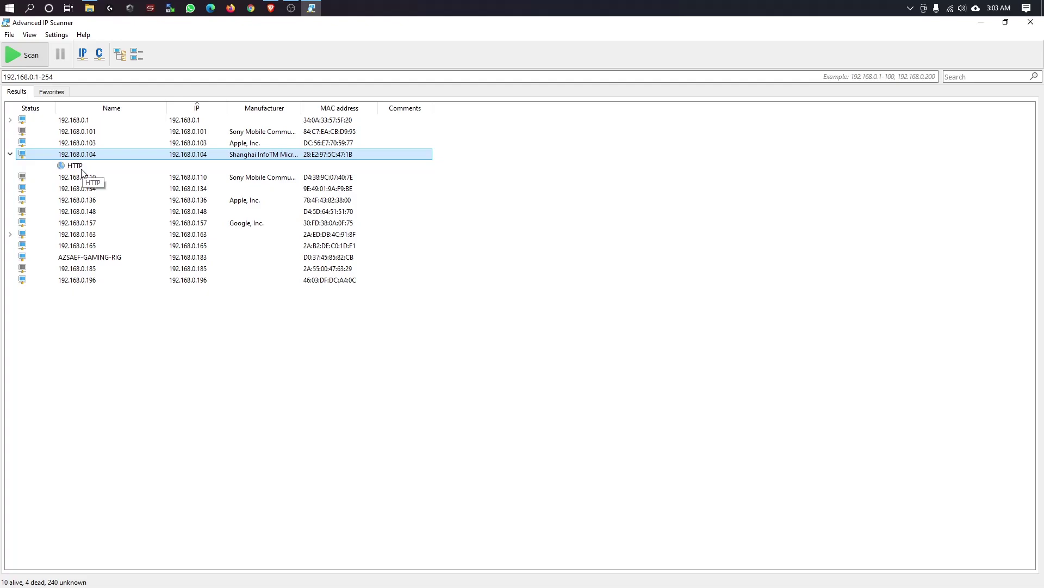
left_click(10, 234)
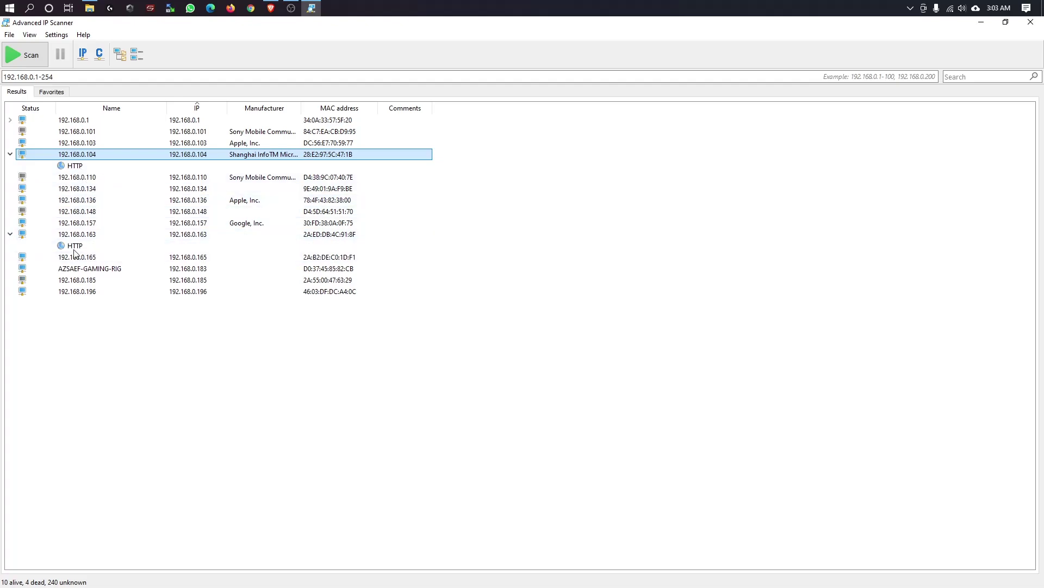
double_click(75, 166)
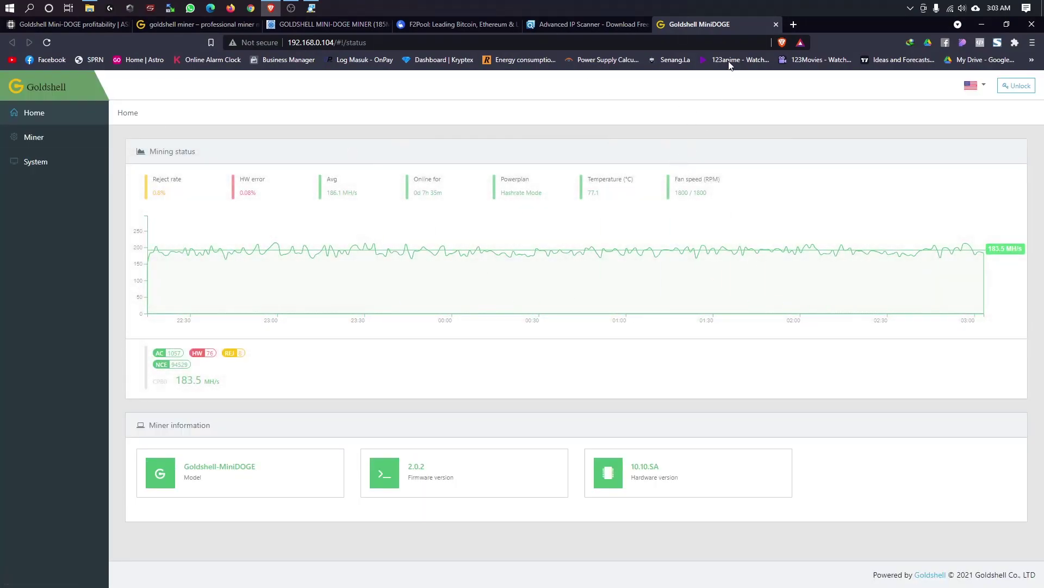
left_click(990, 26)
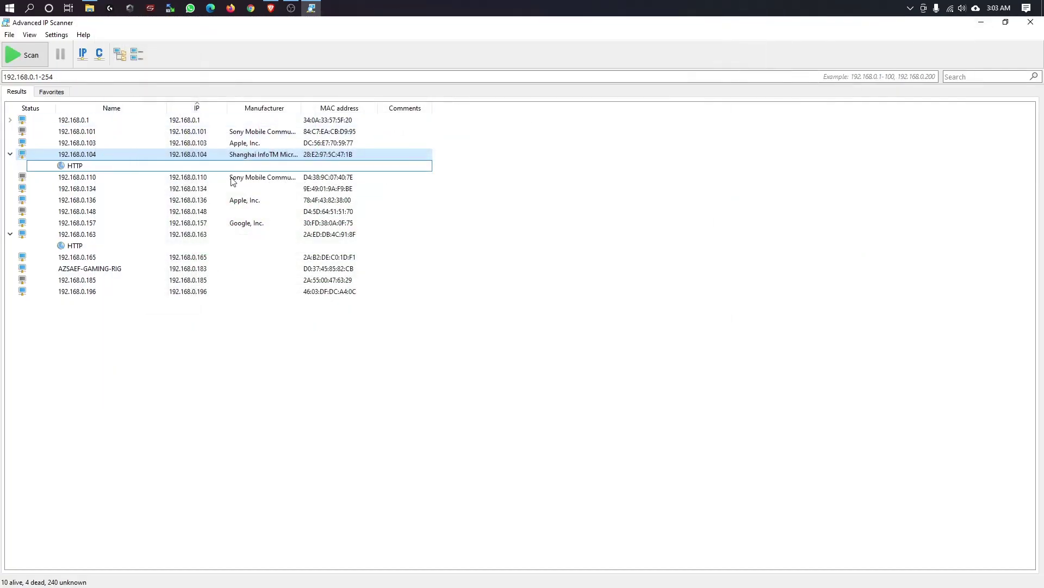
double_click(77, 246)
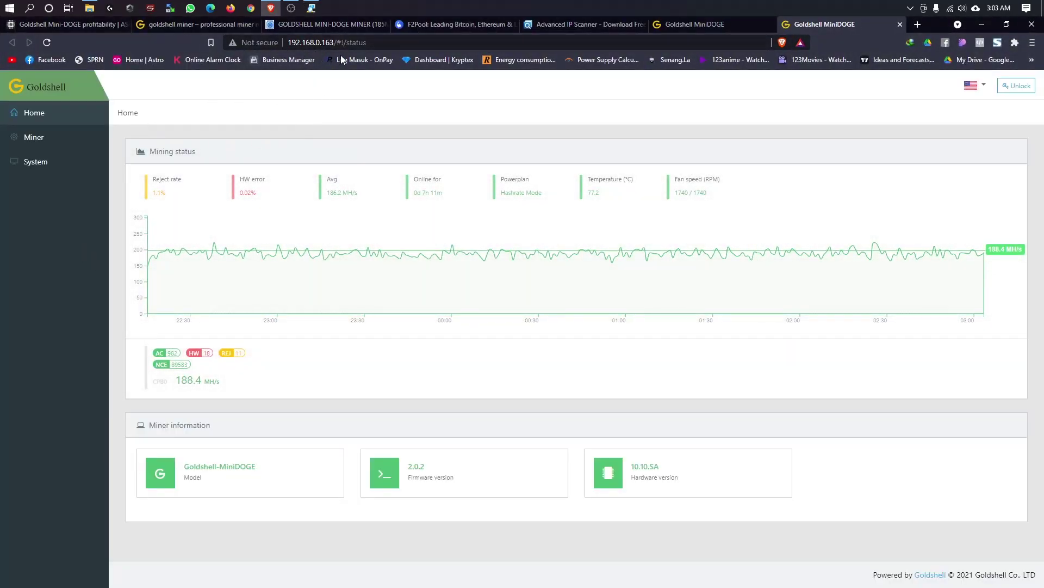
- Bring up the miner dashboard at 192.168.0.104 and close the one for 192.168.0.163
left_click(723, 25)
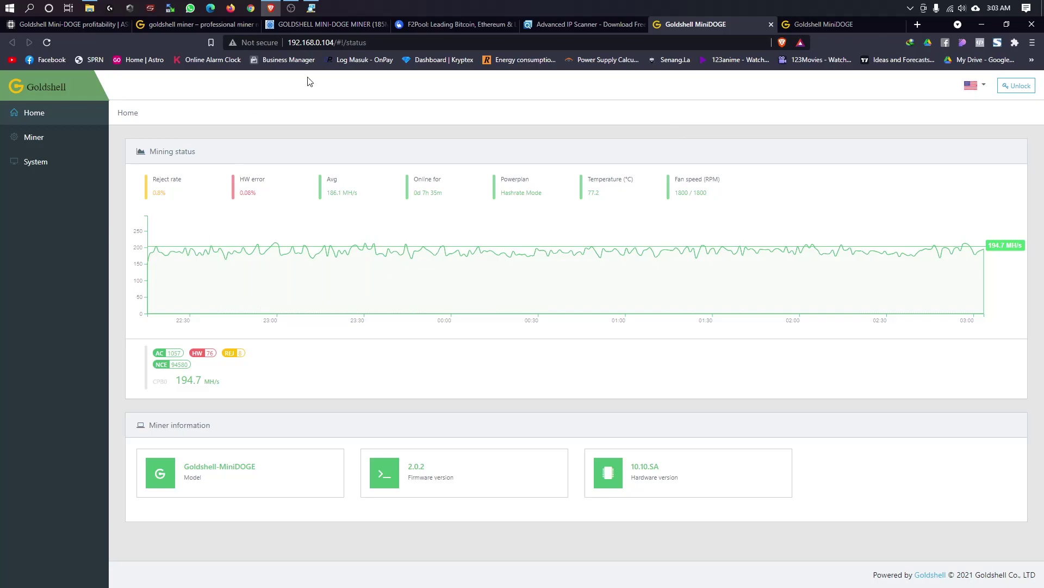
left_click(448, 47)
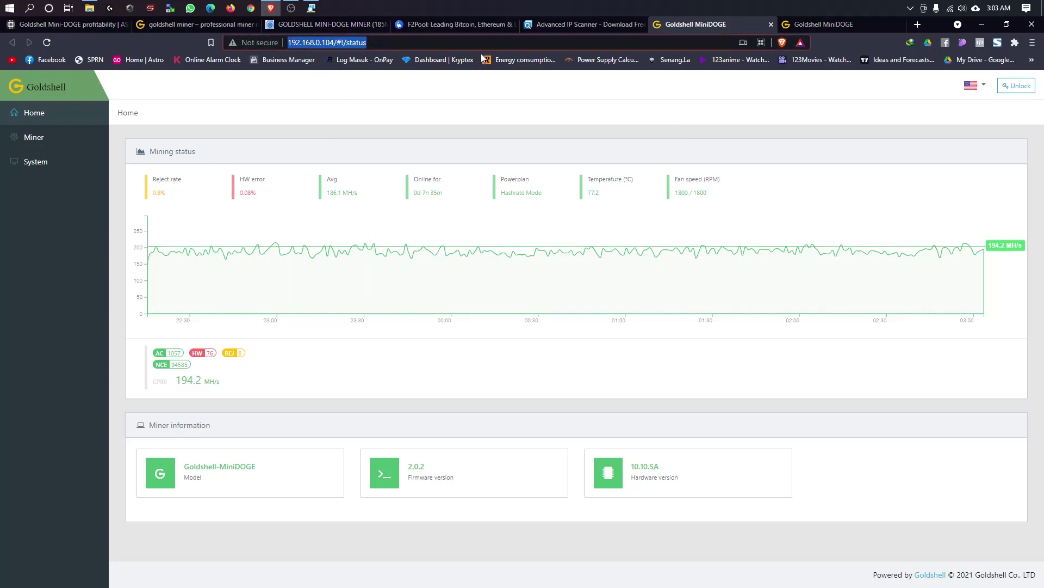
left_click(516, 107)
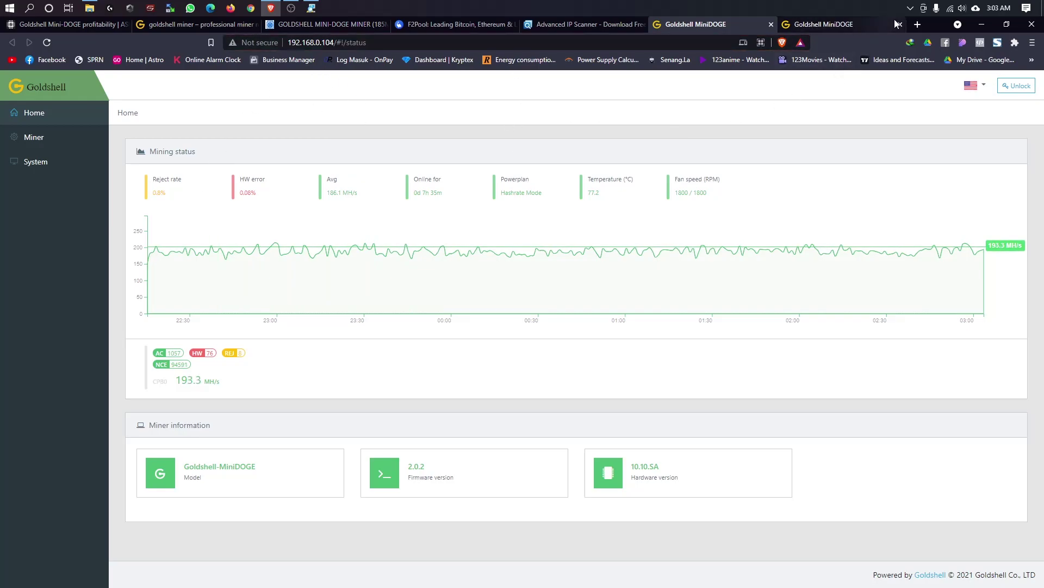
left_click(900, 25)
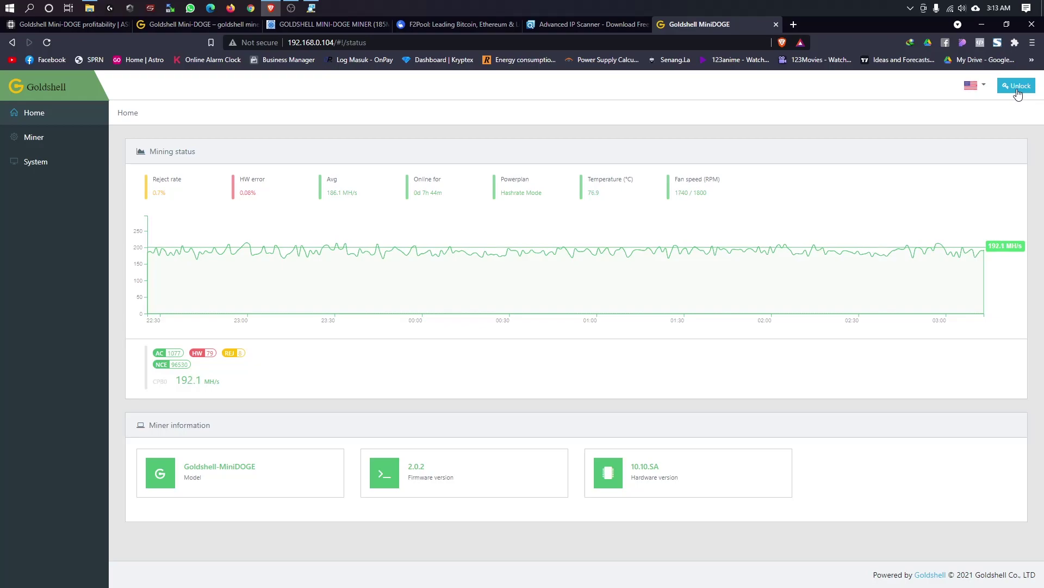
- Unlock the miner at 192.168.0.104 by entering the account password, and dismiss any browser prompt
left_click(1018, 87)
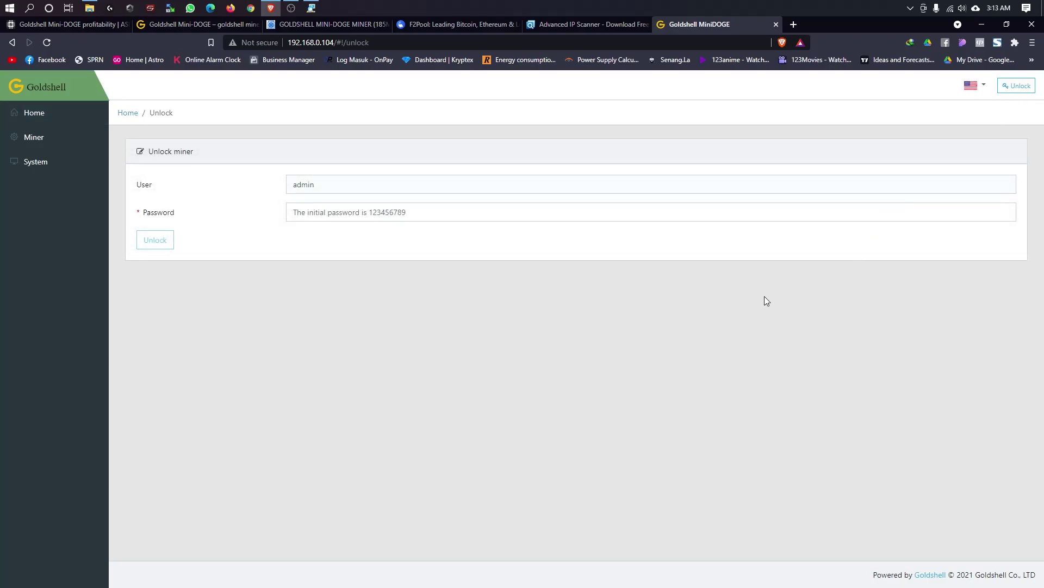
left_click(319, 215)
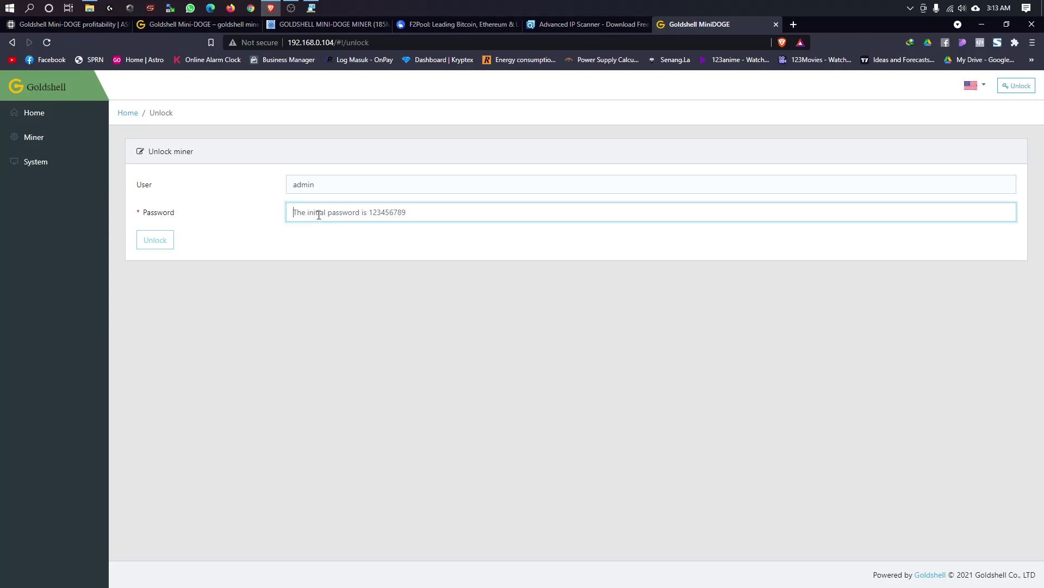
type("1")
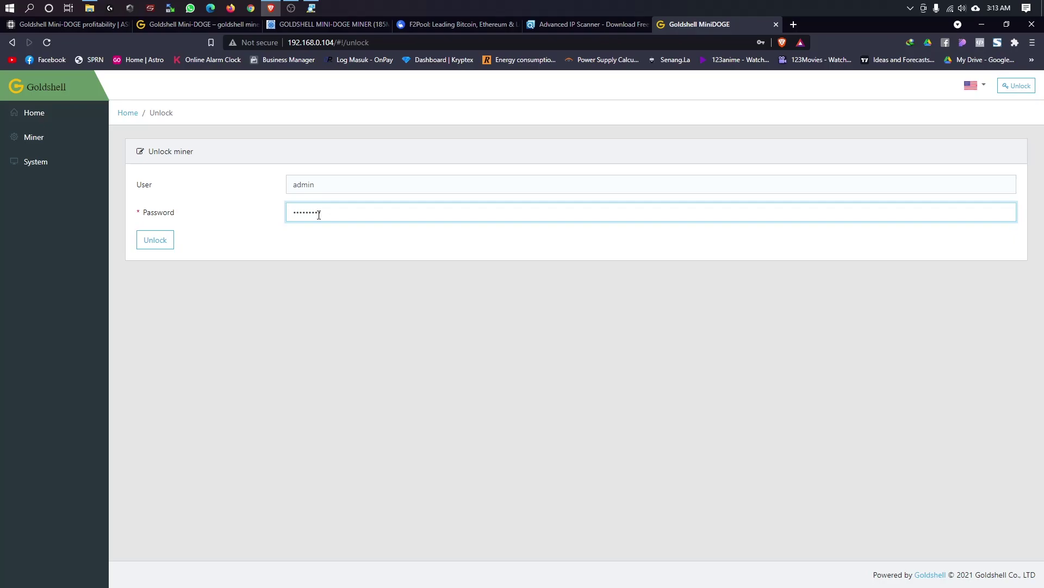
left_click(155, 242)
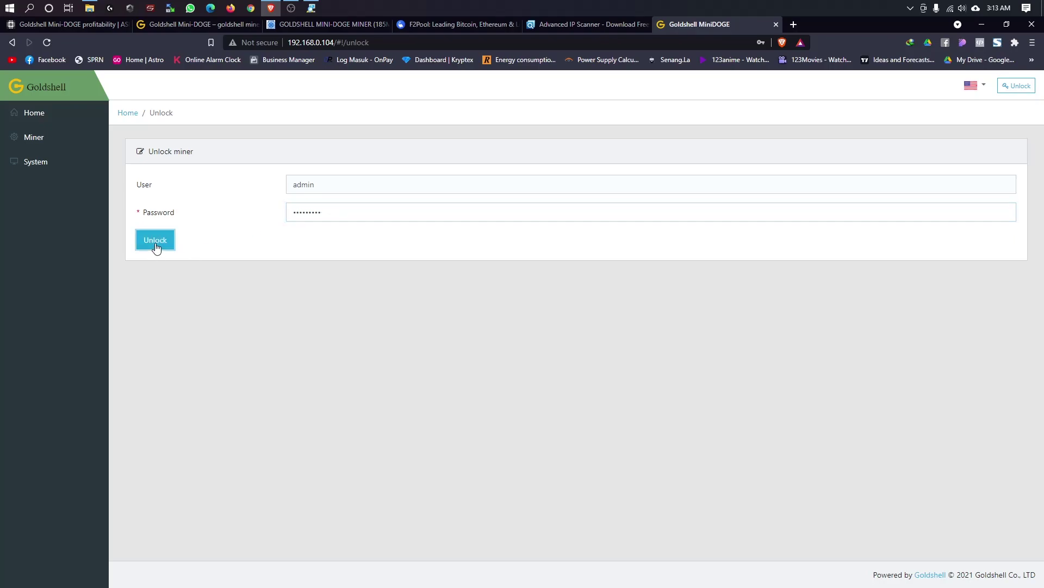
left_click(803, 58)
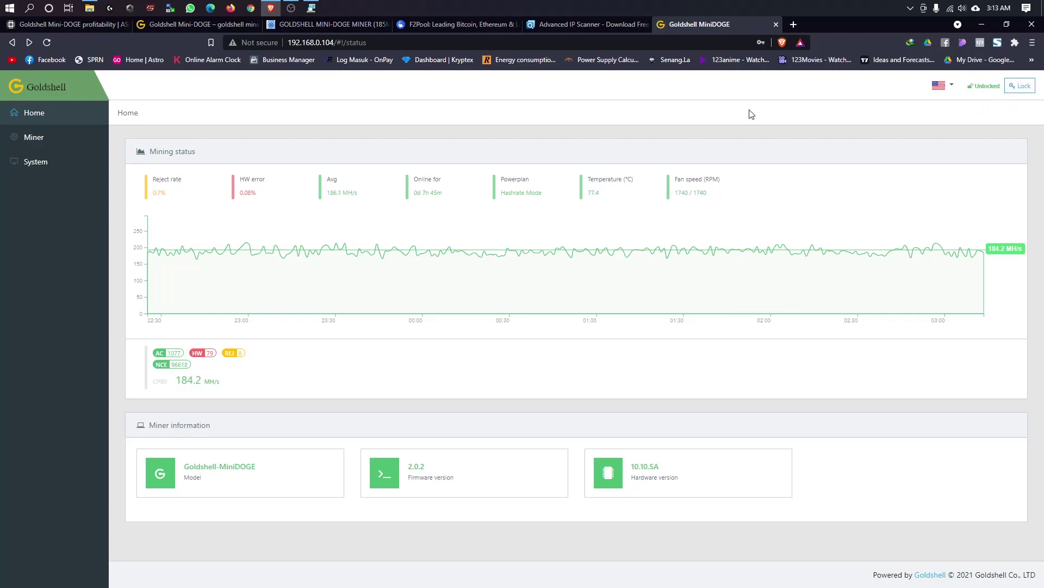
- Open the miner settings at 192.168.0.104 and start adding a mining pool
left_click(50, 139)
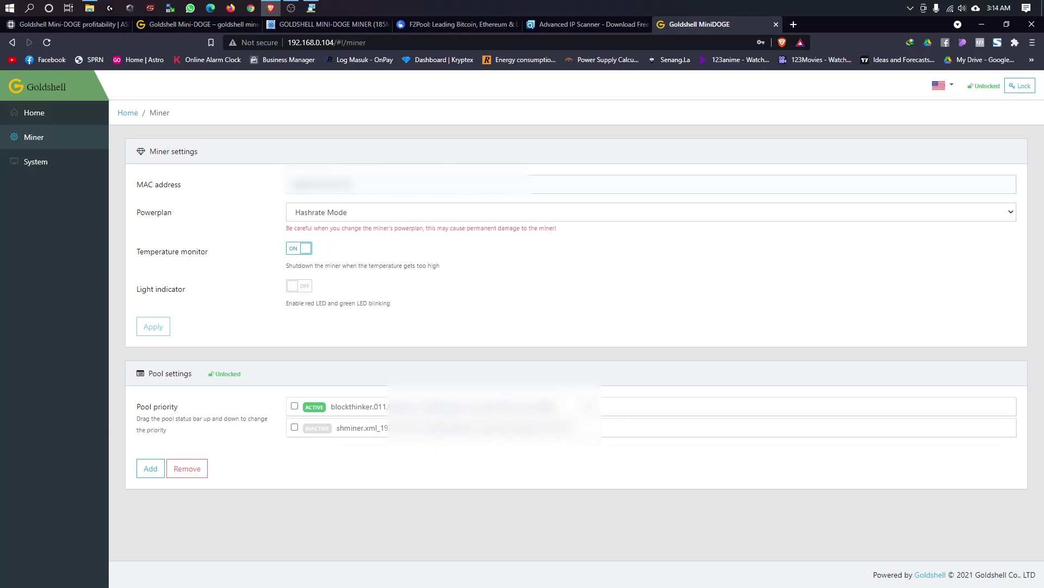
left_click(151, 470)
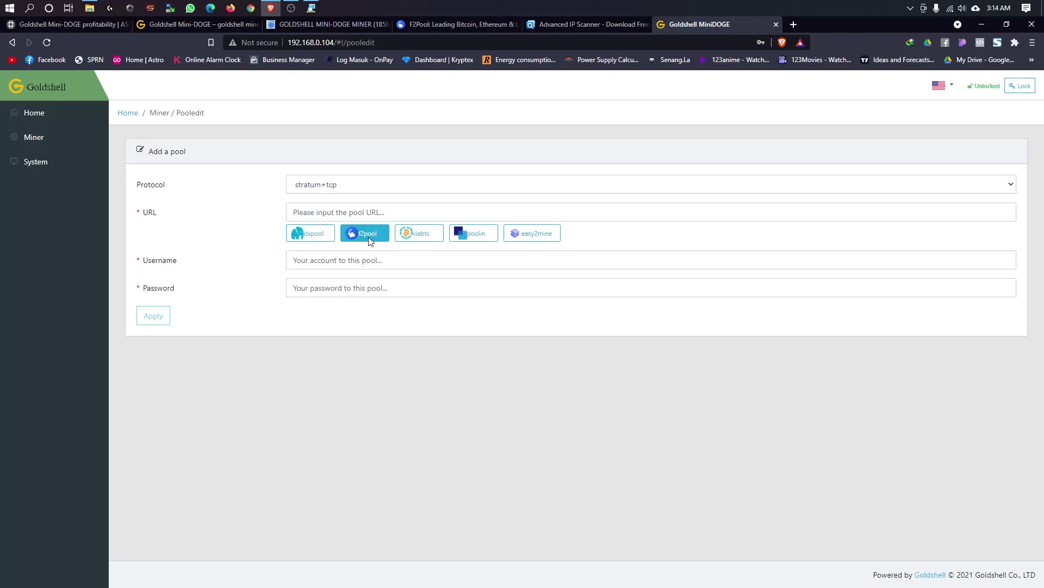
- Switch to the F2Pool website, place it beside the miner dashboard, and open account creation
left_click_drag(453, 28, 716, 21)
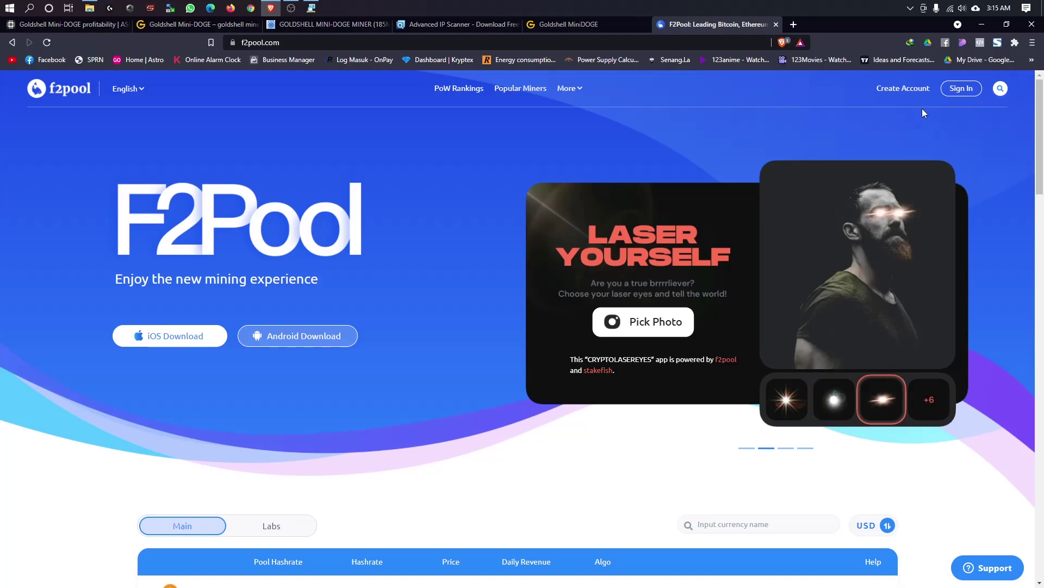
left_click(903, 88)
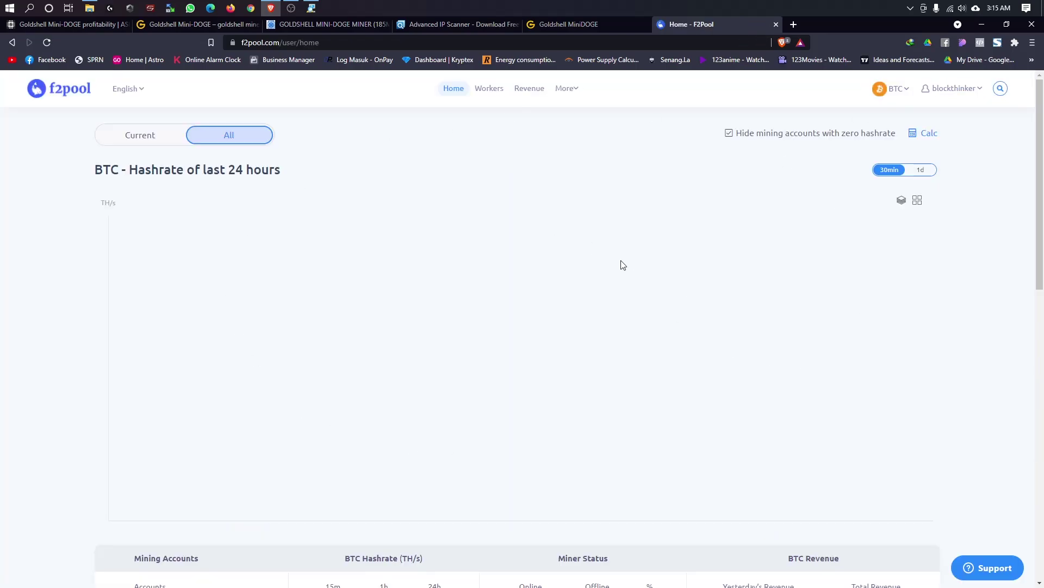
- Set the F2Pool account view to LTC and bring up its mining addresses
left_click(907, 92)
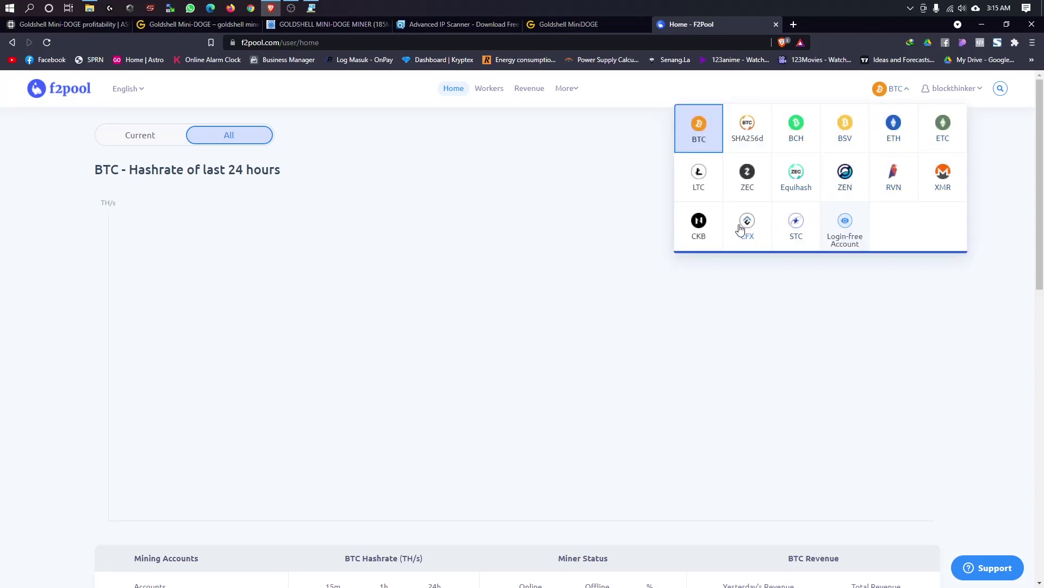
left_click(693, 184)
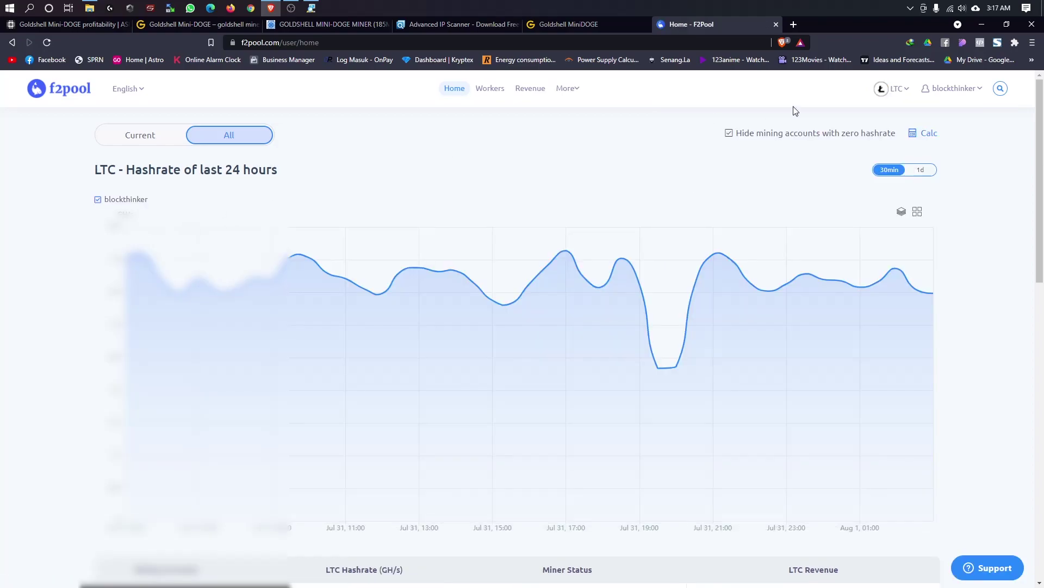
left_click_drag(1039, 163, 1043, 443)
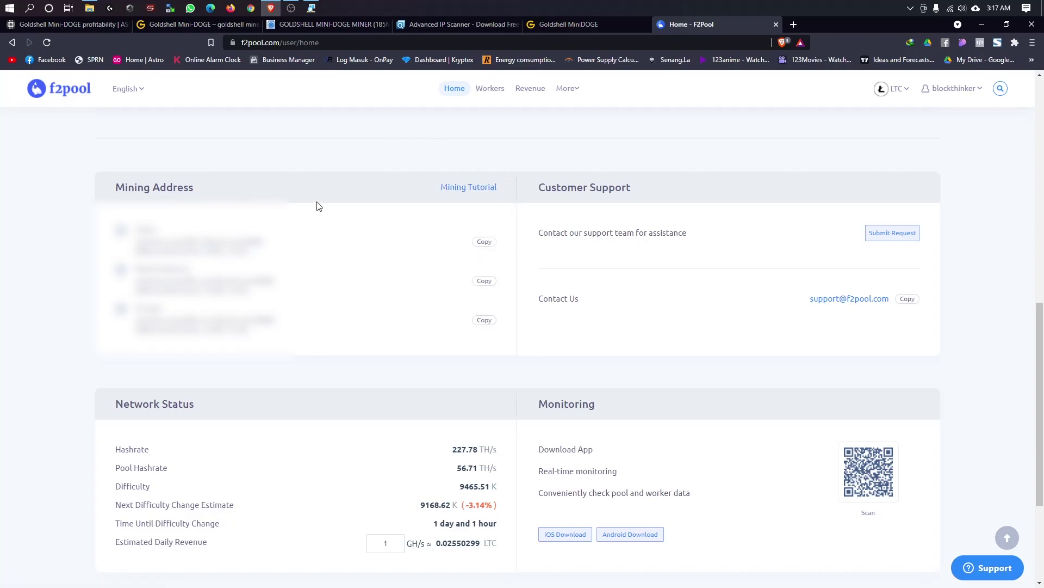
- Fill in the new pool's URL on the miner with the f2pool preset, trying the dxpool preset as well
left_click(585, 22)
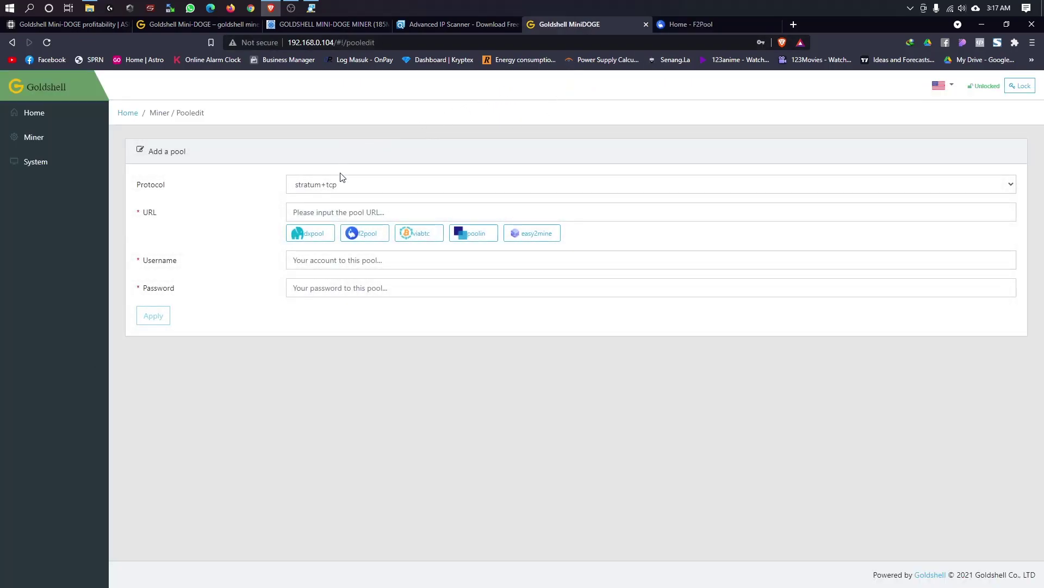
left_click(707, 25)
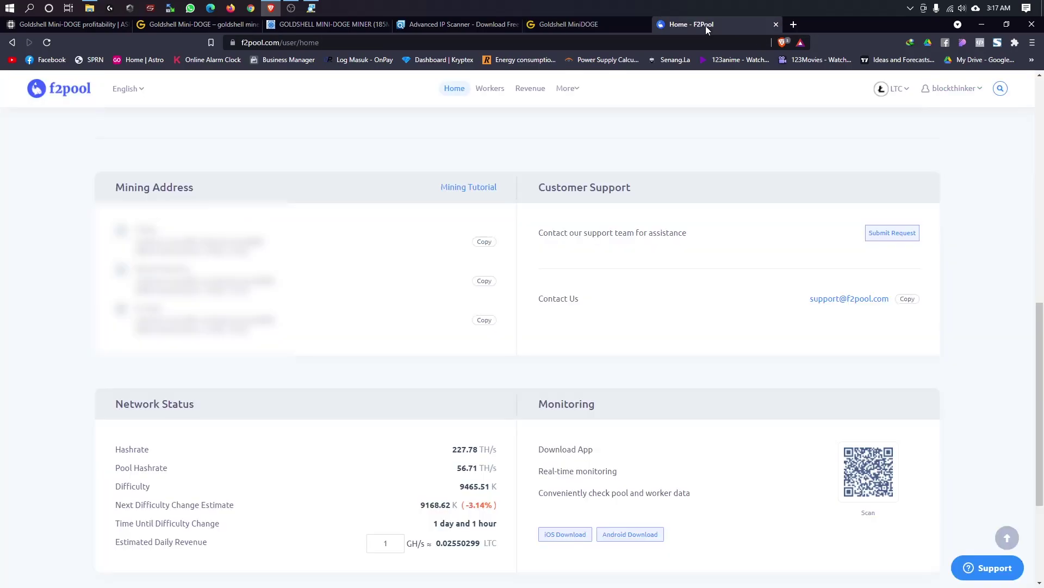
left_click(563, 25)
left_click(374, 233)
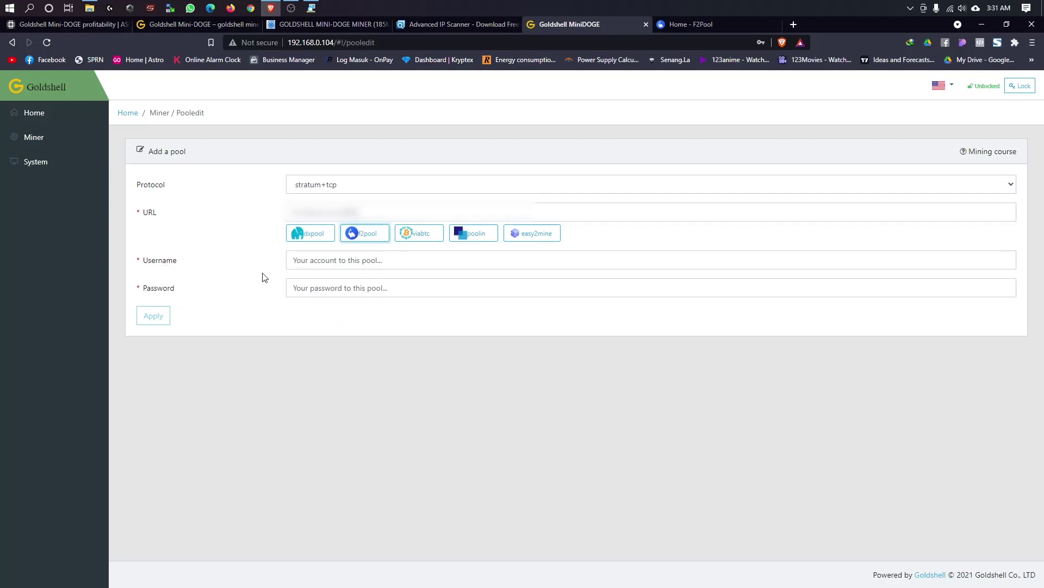
left_click(321, 239)
left_click(368, 236)
- Return to the Miner page and check the entries in the pool priority list
left_click(77, 140)
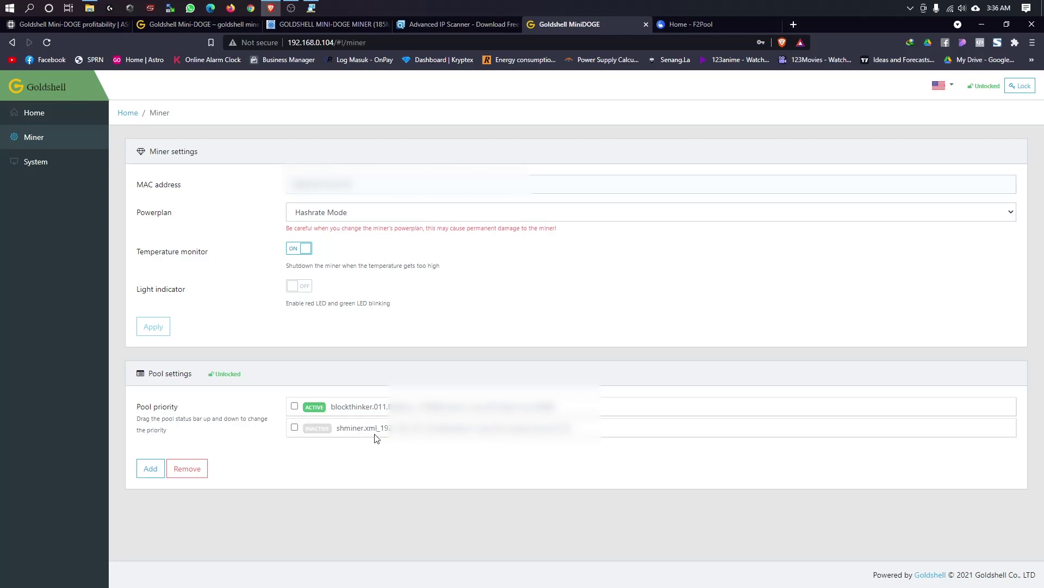
mouse_move(369, 433)
left_mouse_down()
mouse_move(362, 410)
mouse_move(366, 433)
left_mouse_up()
- Open the System settings at the current password field for changing the password, and lock the miner dashboard
left_click(37, 163)
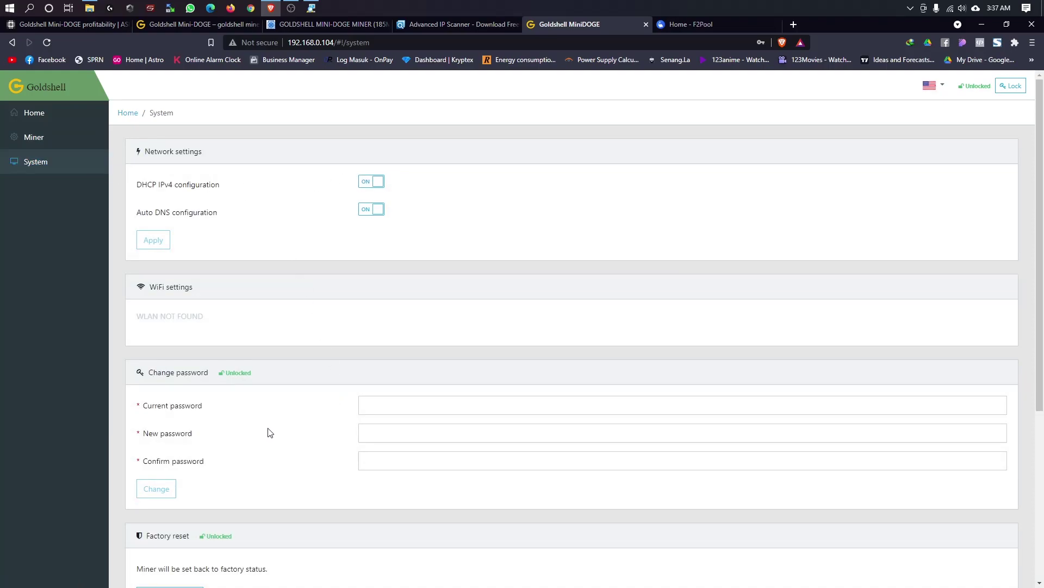
left_click(370, 410)
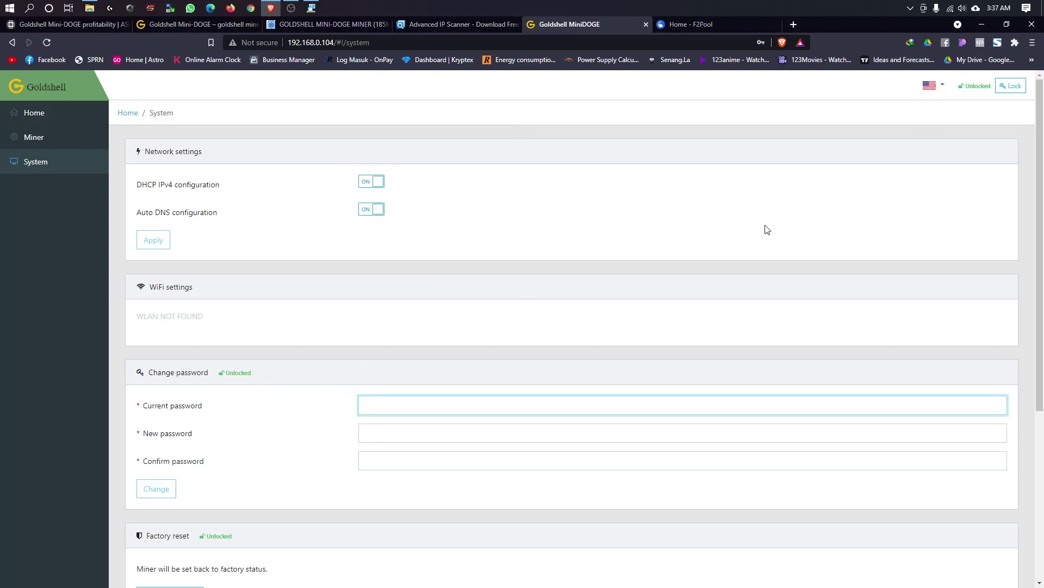
left_click(1009, 90)
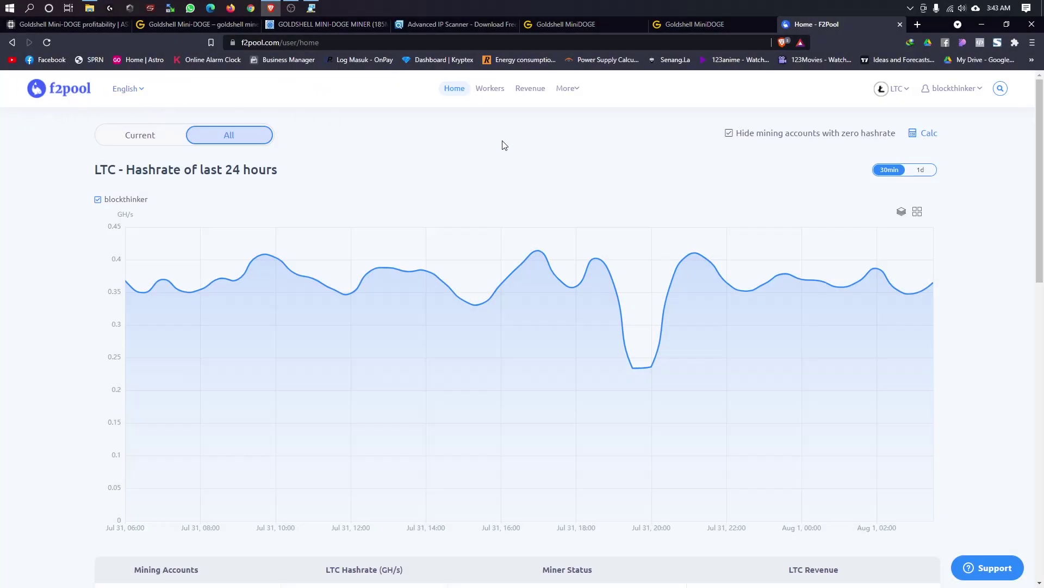
- Compare the F2Pool LTC worker list with the pool settings on the two Goldshell miner dashboards
left_click(491, 91)
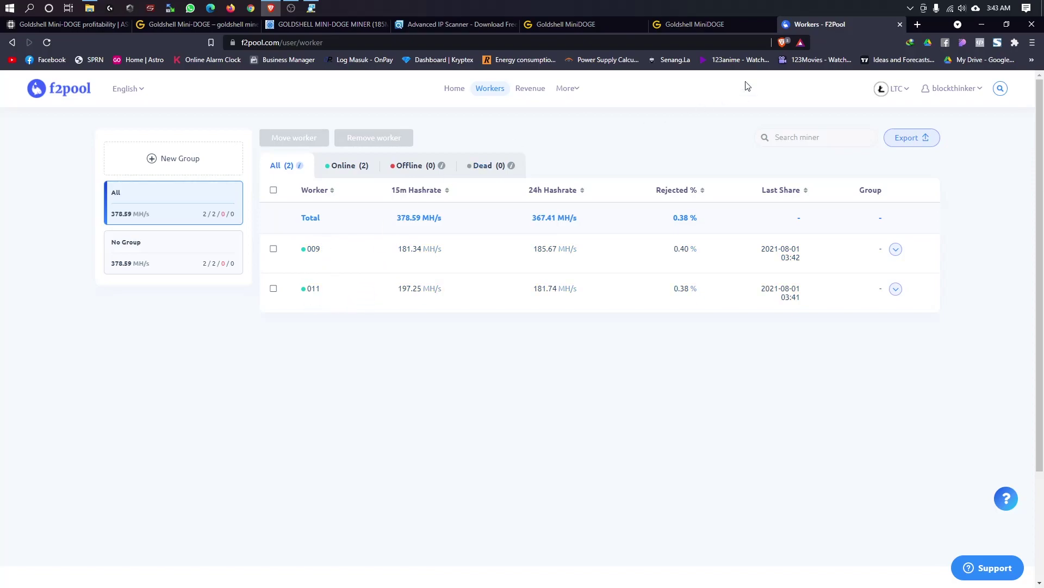
left_click(707, 23)
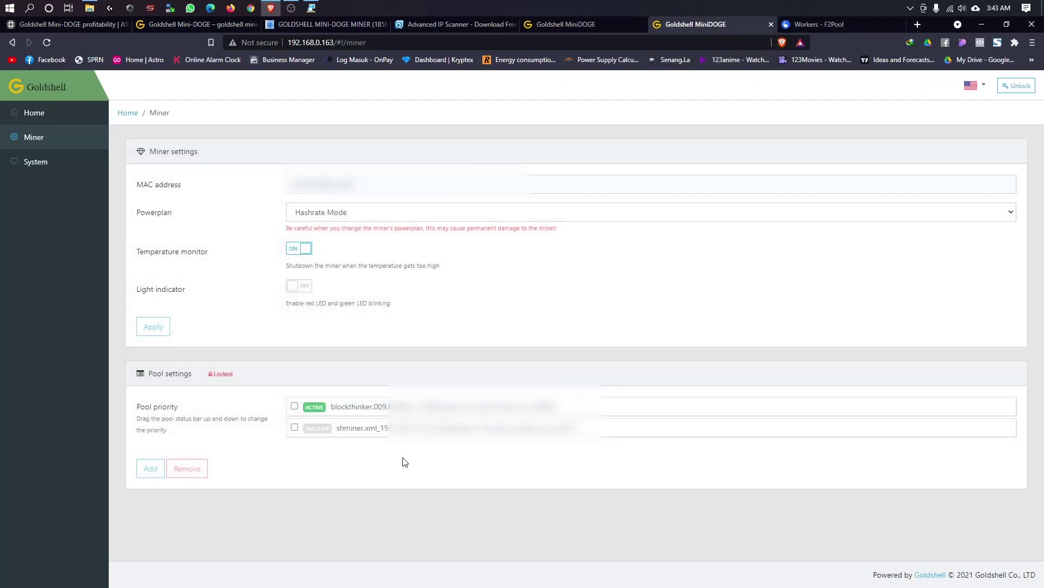
left_click(576, 23)
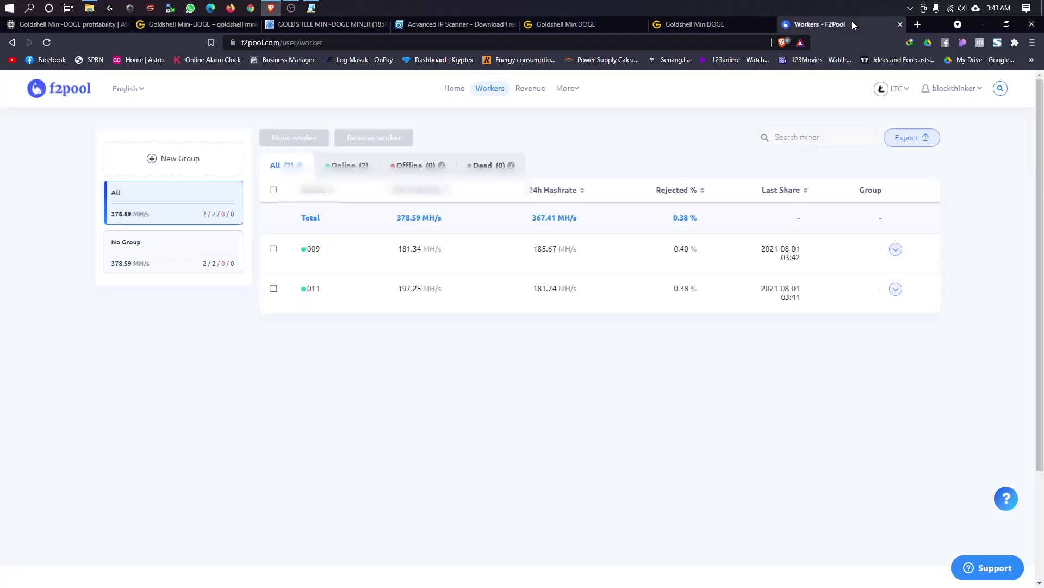
left_click(852, 21)
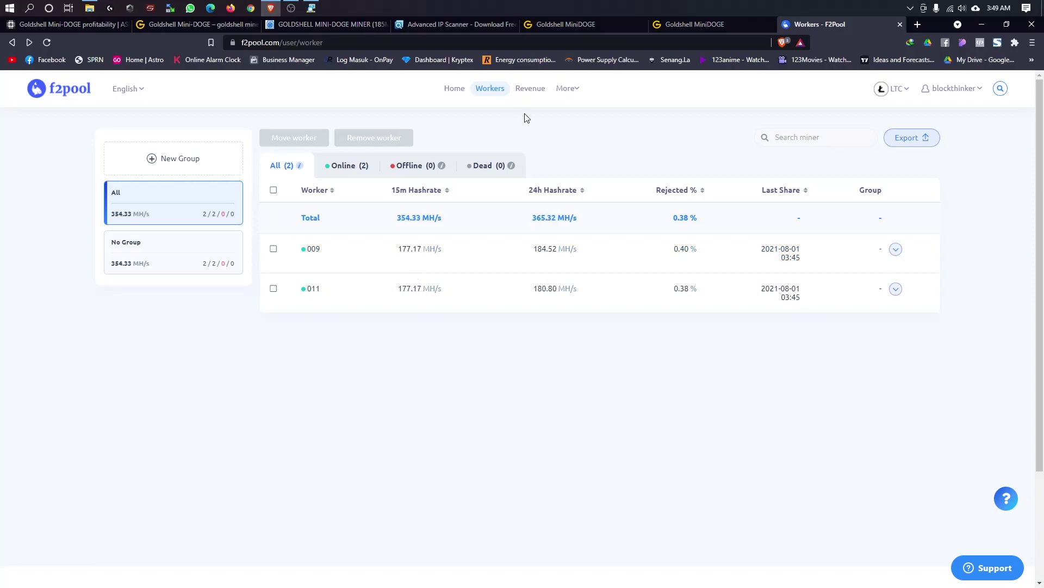
- Open the F2Pool revenue history and look over both the LTC and DOGE revenue records
left_click(538, 88)
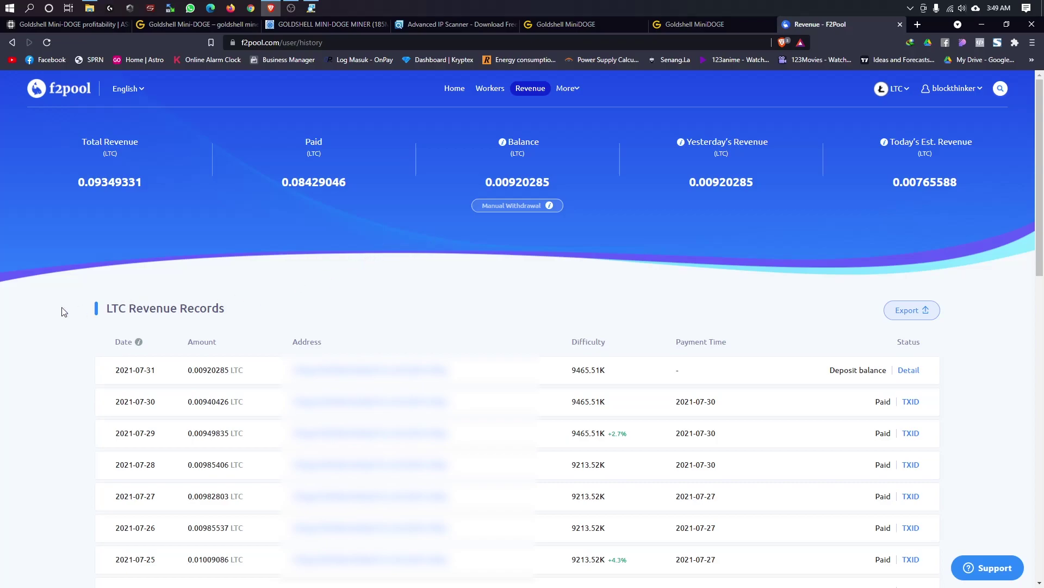
scroll(71, 369, "down", 10)
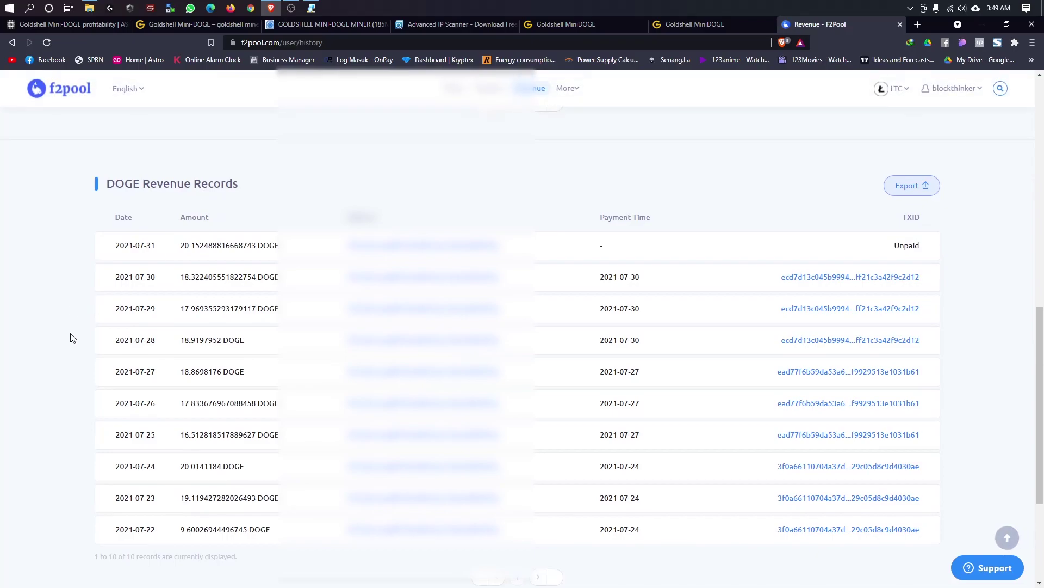
scroll(76, 343, "up", 5)
scroll(77, 353, "up", 3)
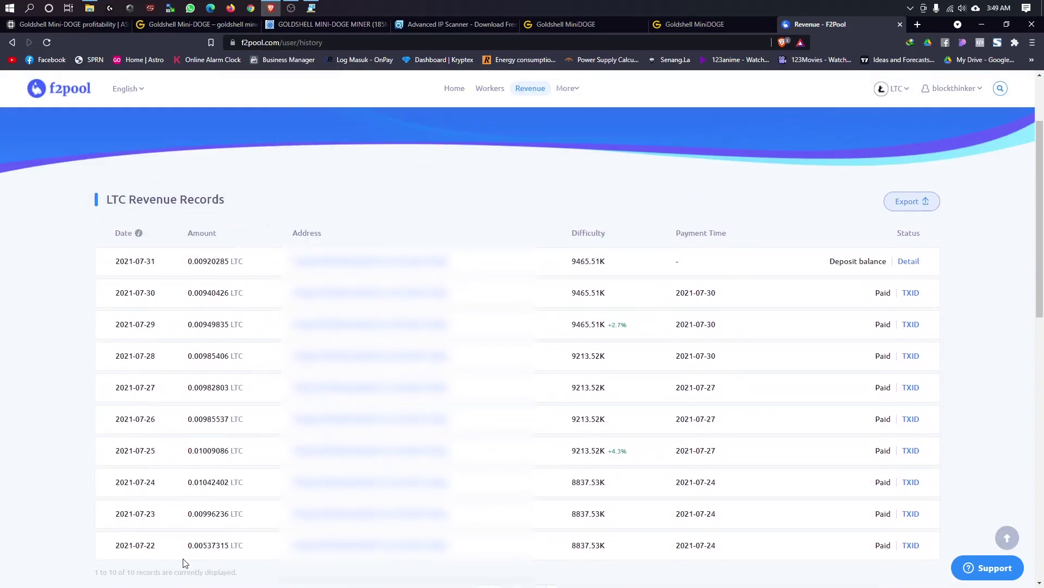
scroll(75, 289, "down", 1)
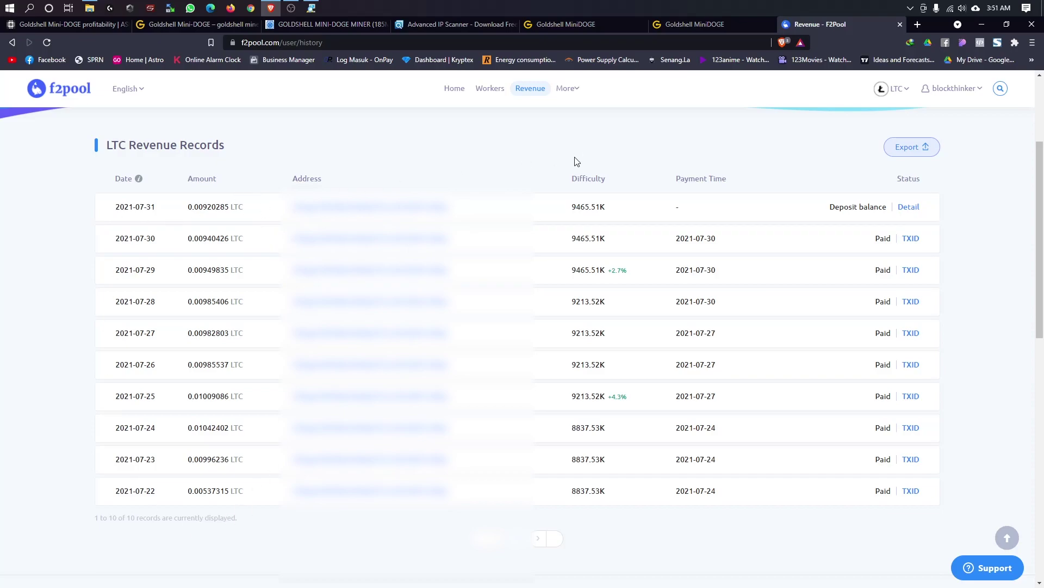
- Examine the dates, amounts and difficulty values in the LTC revenue records, comparing the rows from 2021-07-22 to 2021-07-31
left_click_drag(563, 180, 620, 200)
left_click_drag(567, 493, 582, 515)
left_click(554, 261)
left_click_drag(157, 209, 136, 212)
left_click(566, 212)
left_click_drag(571, 210, 586, 210)
left_click(623, 212)
left_click_drag(571, 302, 591, 271)
left_click_drag(205, 300, 214, 268)
left_click(550, 300)
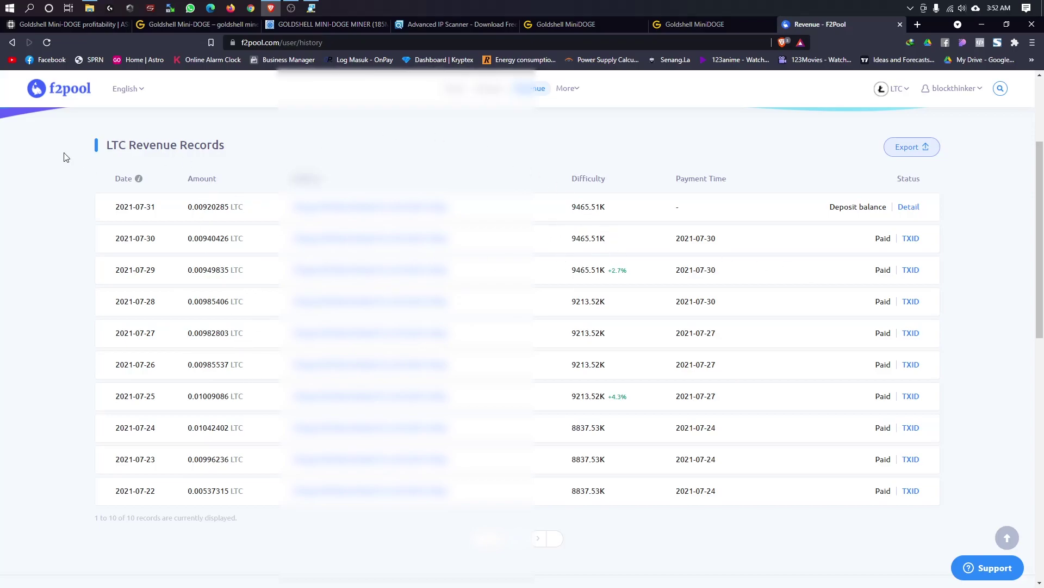
- Examine the daily amounts and payment times in the DOGE revenue records
scroll(264, 327, "down", 9)
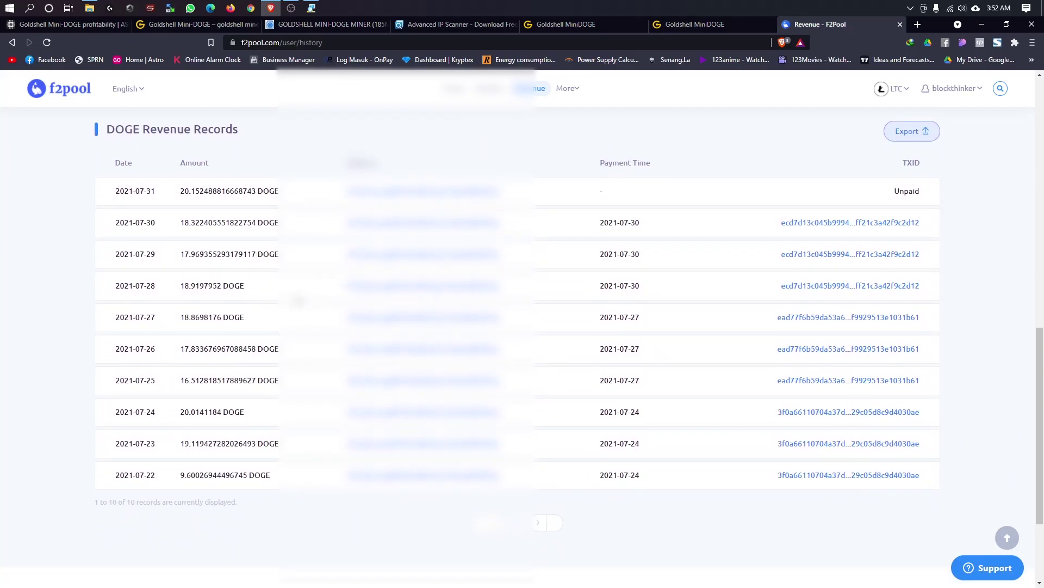
scroll(298, 301, "up", 1)
mouse_move(156, 529)
left_mouse_down()
mouse_move(124, 530)
mouse_move(190, 528)
mouse_move(157, 514)
left_mouse_up()
left_click(178, 503)
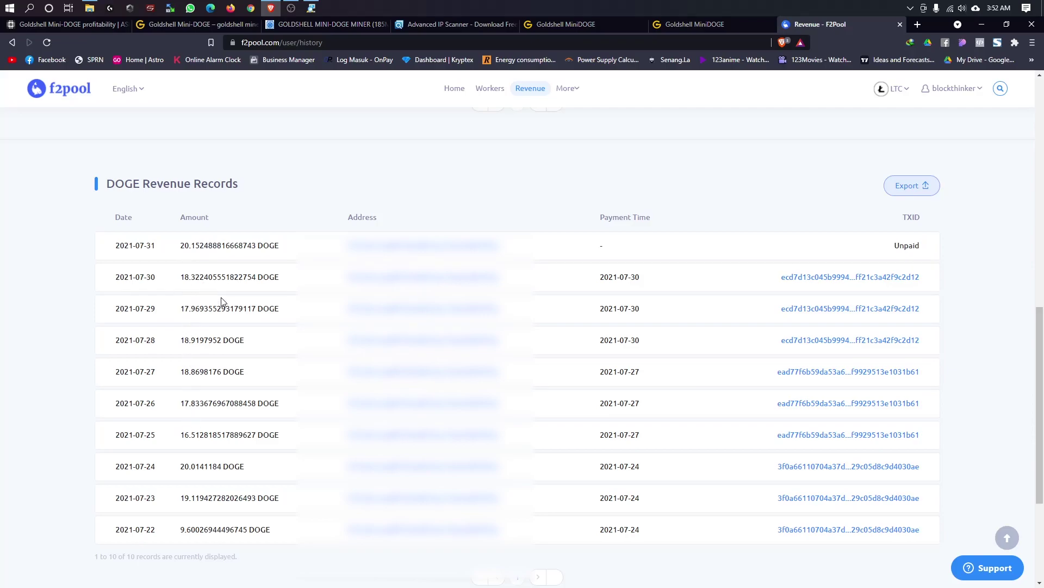
scroll(227, 326, "down", 3)
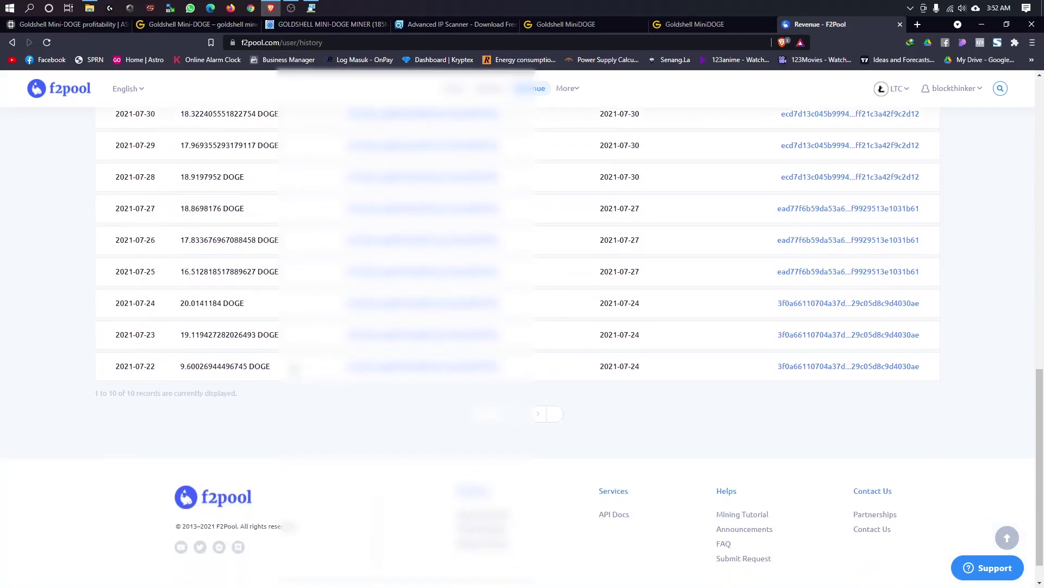
scroll(294, 371, "up", 2)
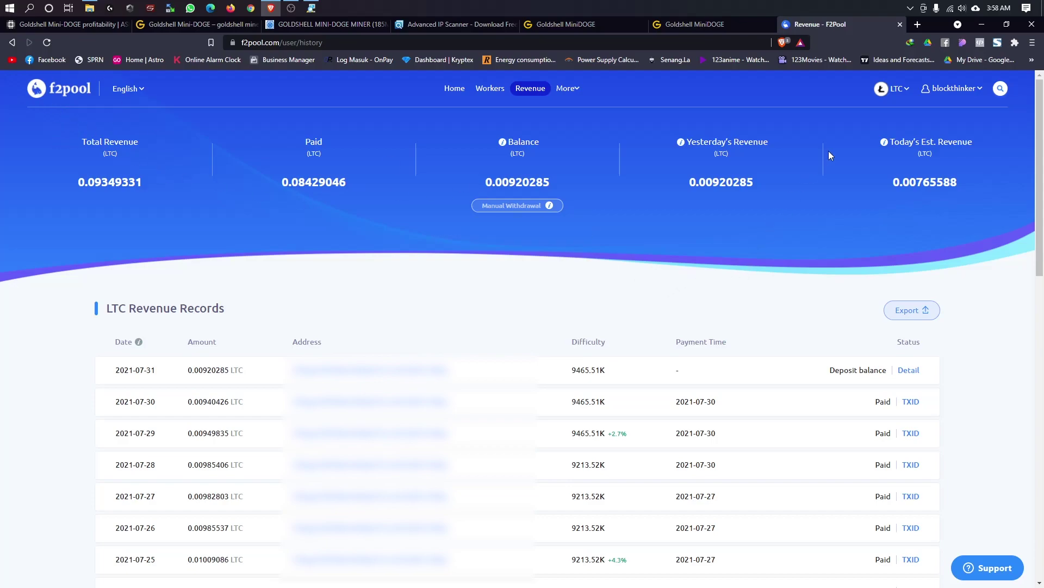
- Open the account settings and show the mining account's payout settings for LTC
left_click(961, 94)
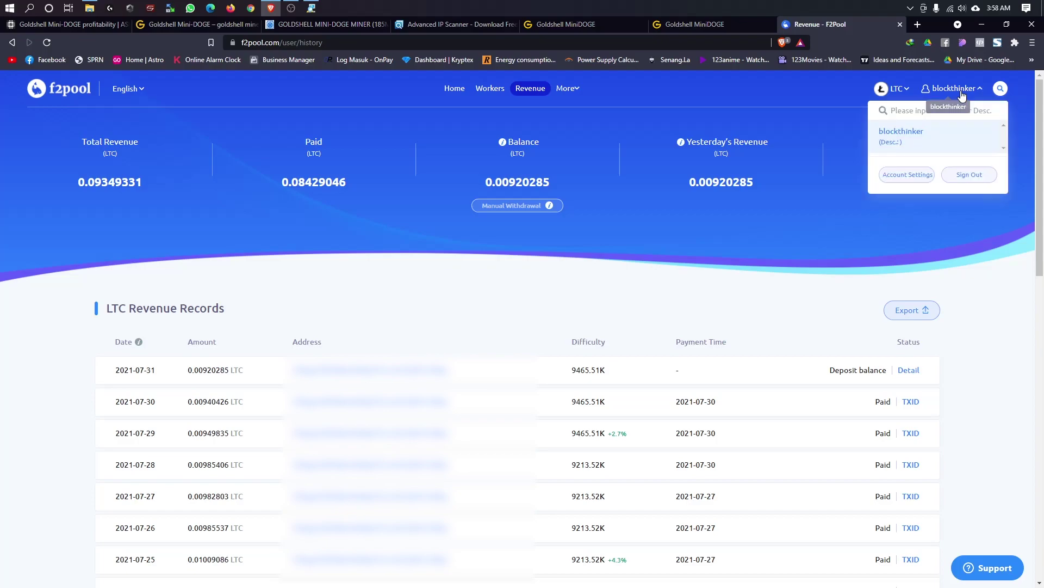
left_click(906, 175)
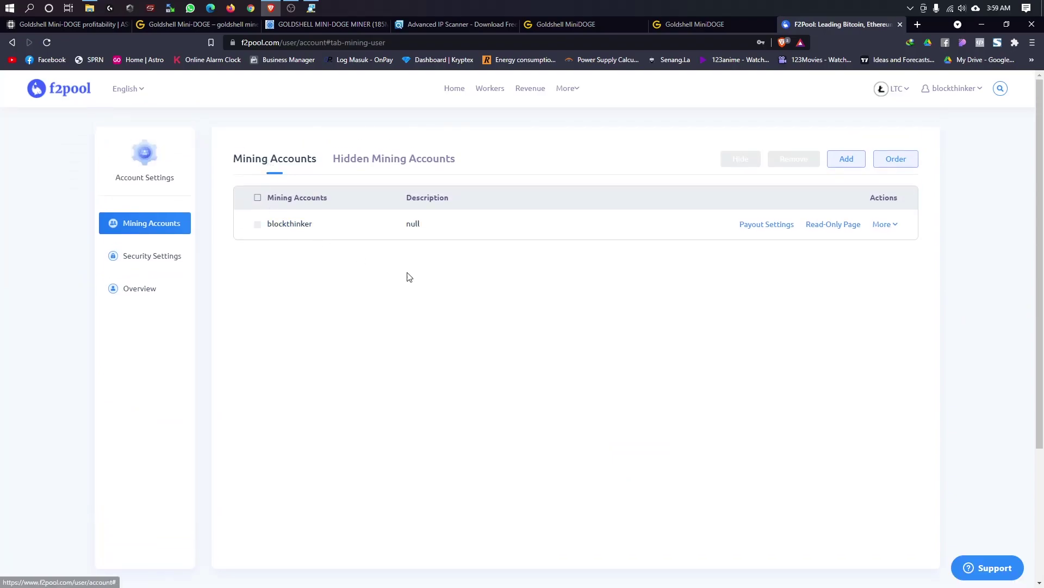
left_click(771, 224)
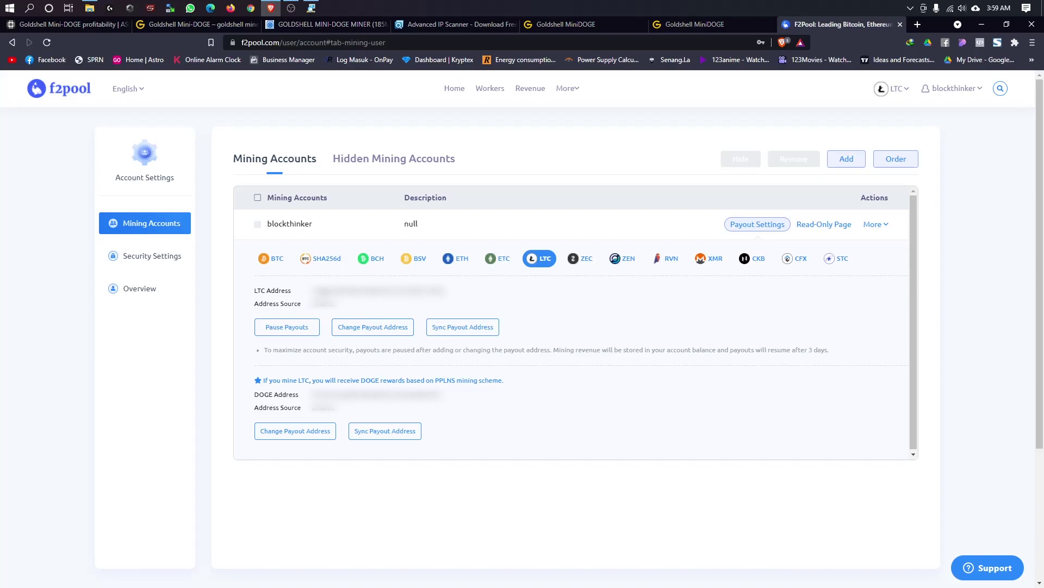
- Change the LTC payout address with binance as the address source description, and submit the form
left_click(374, 331)
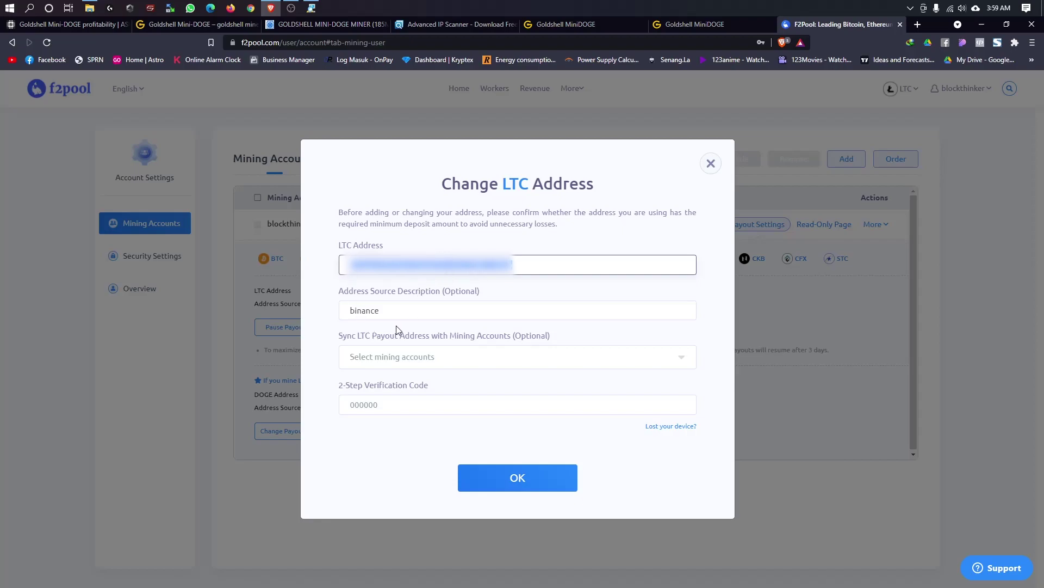
left_click(517, 479)
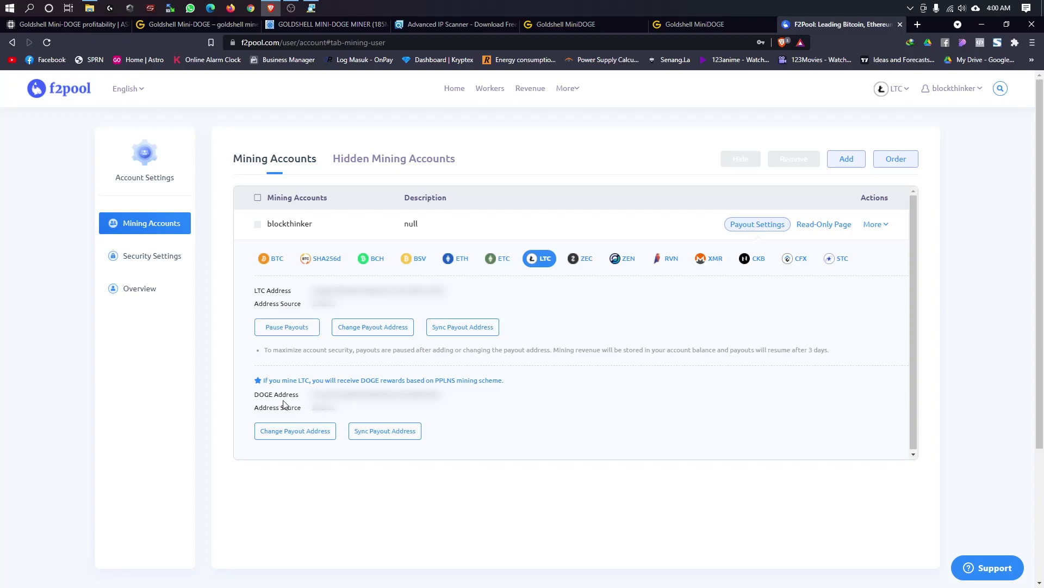